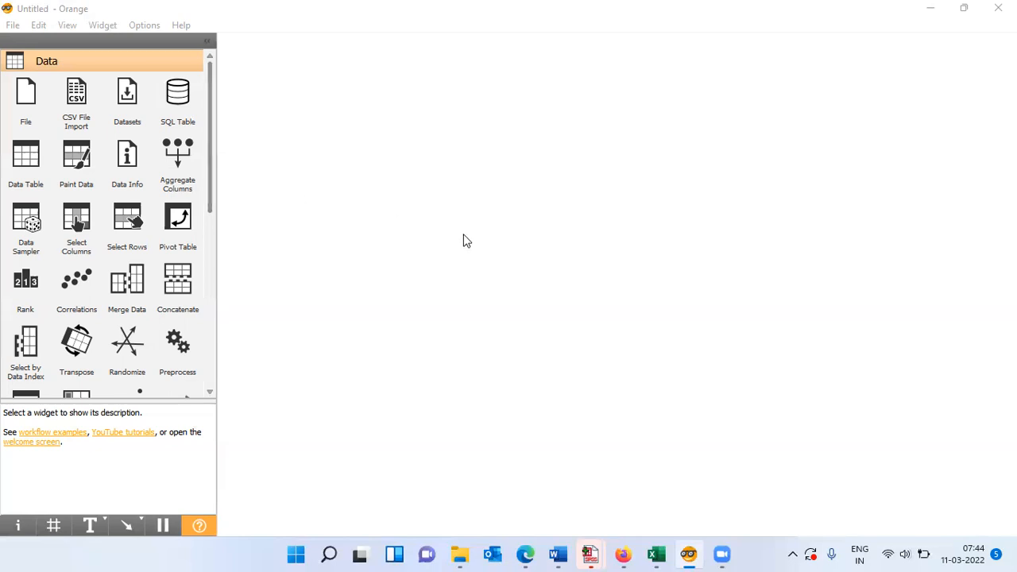
- Switch to Firefox and open the Orange Data Mining download page from the "orange software download" search results
{"action": "mouse_move", "coordinate": [625, 555]}
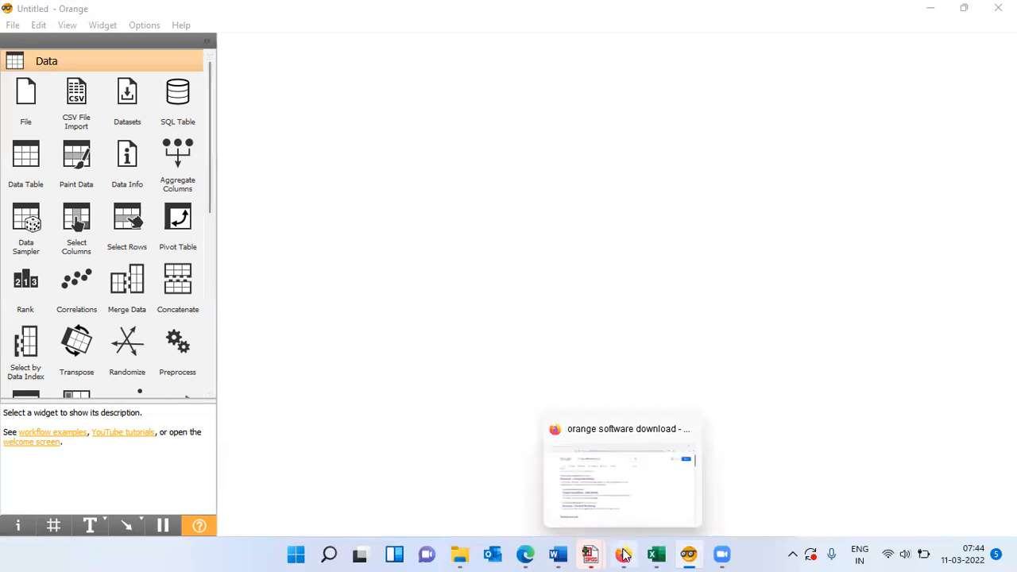
{"action": "left_click", "coordinate": [610, 500]}
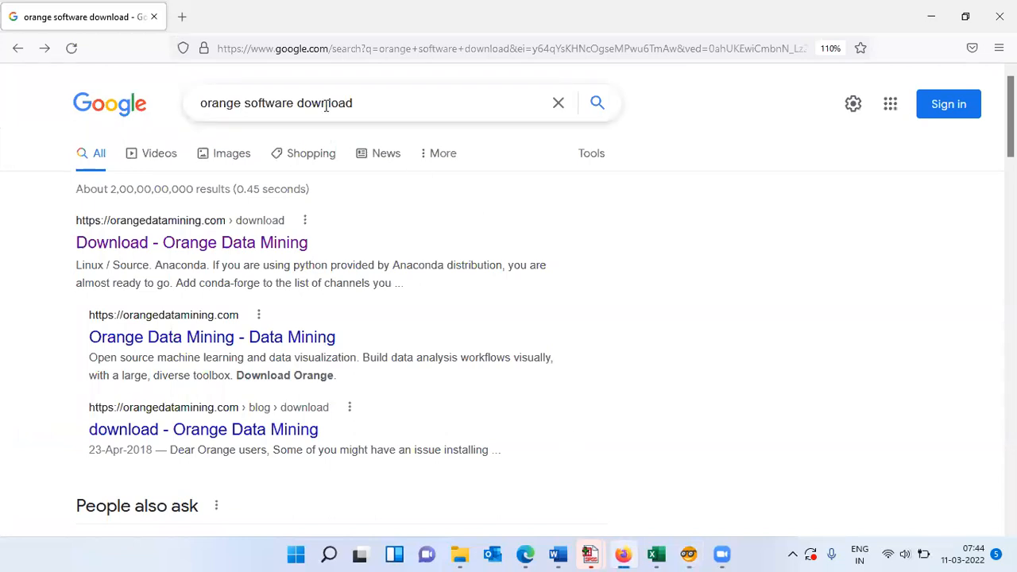
{"action": "left_click", "coordinate": [366, 102]}
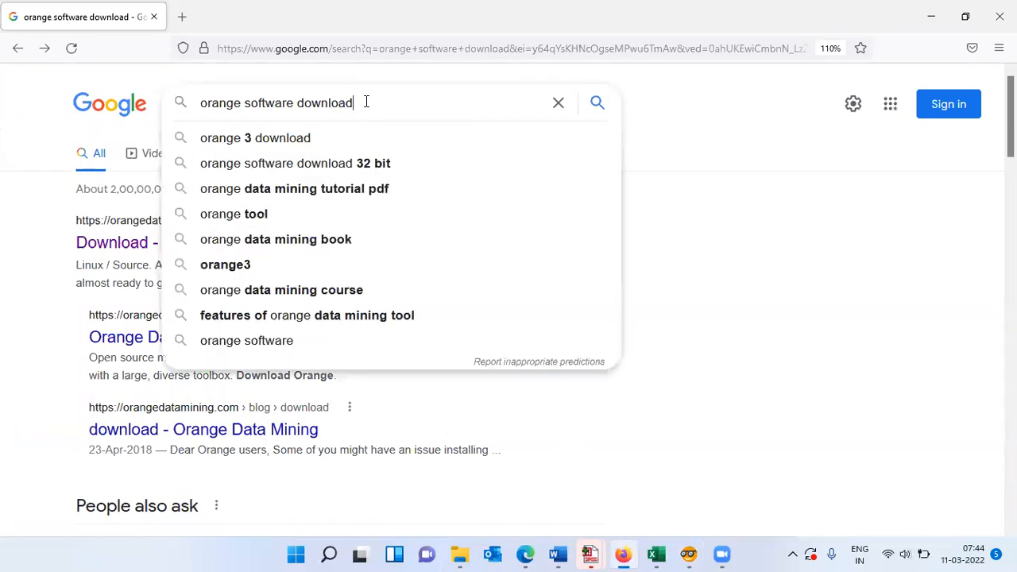
{"action": "key", "text": "Escape"}
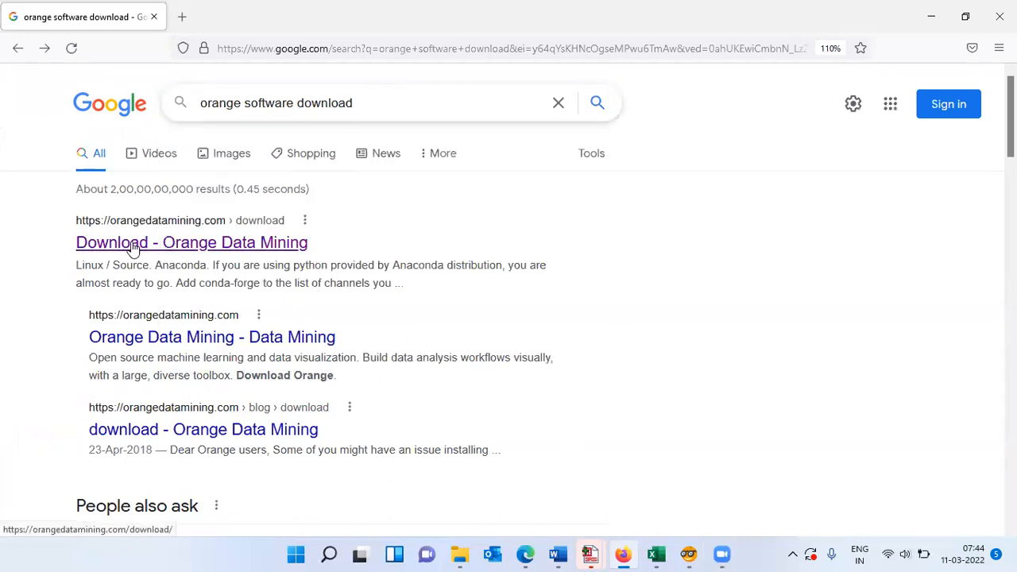
{"action": "left_click", "coordinate": [202, 246]}
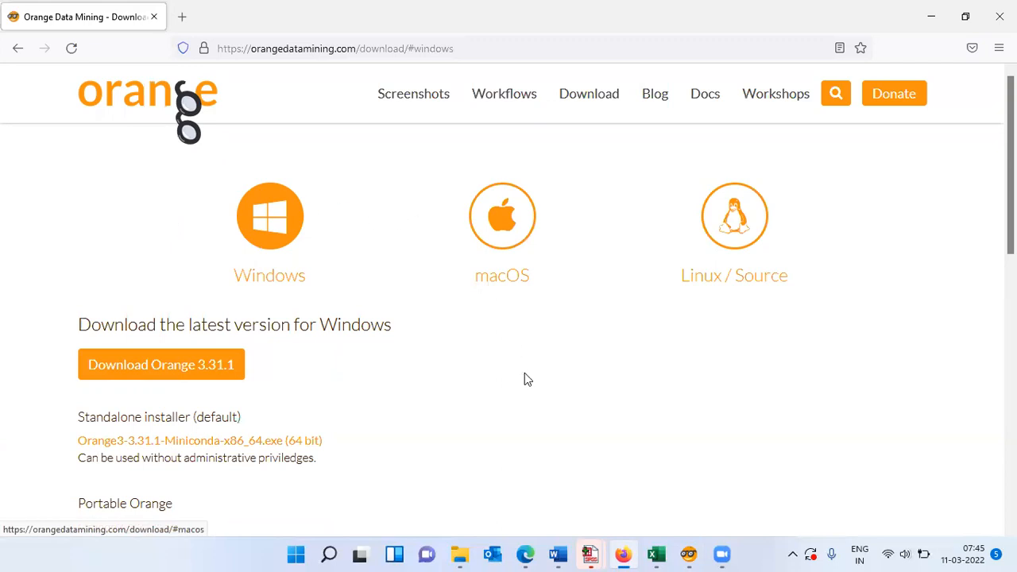
- Switch back to Orange and look through the Visualize, Model, Evaluate and Unsupervised widget categories, then return to Data
{"action": "mouse_move", "coordinate": [684, 549]}
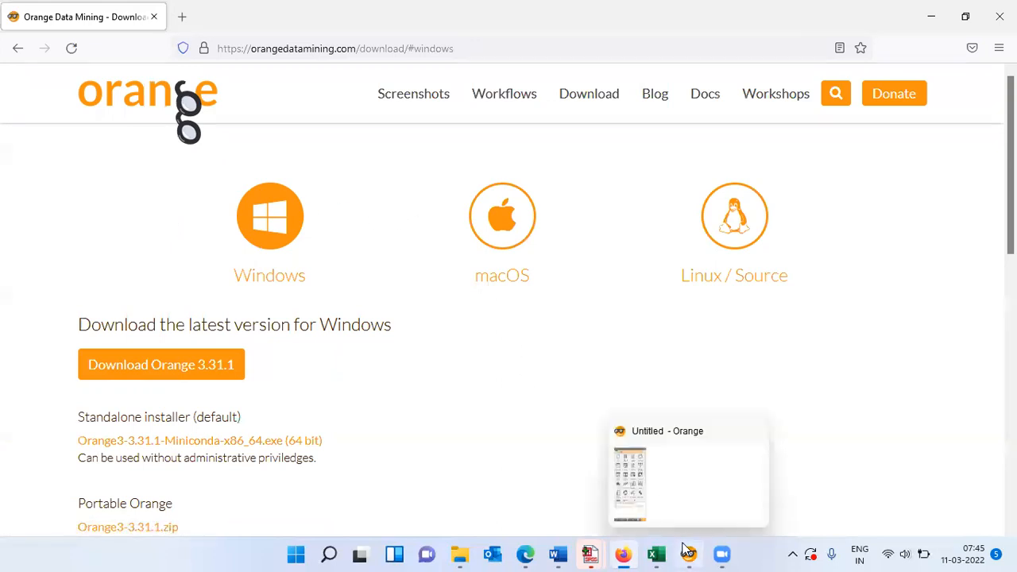
{"action": "left_click", "coordinate": [685, 467]}
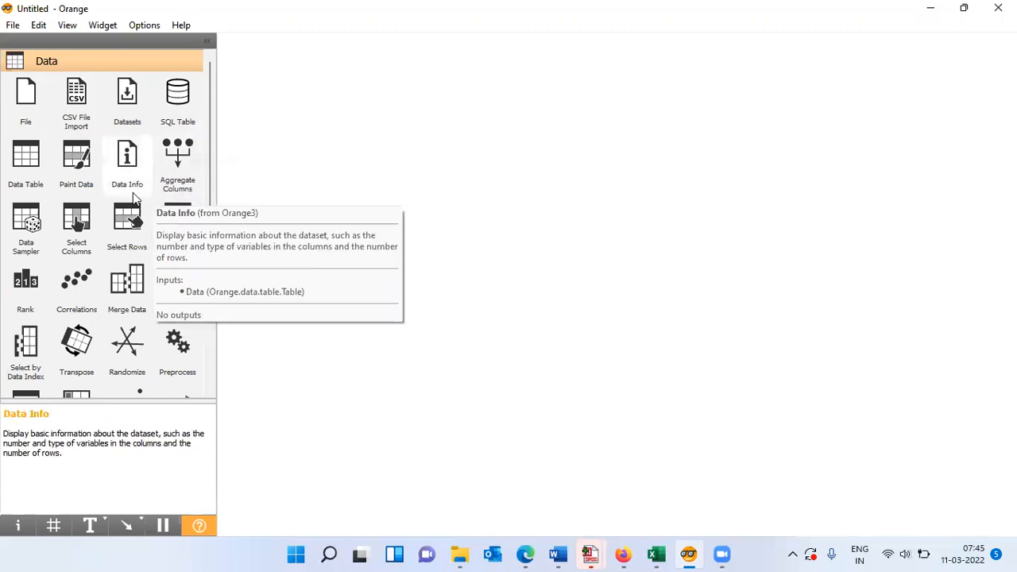
{"action": "left_click_drag", "start_coordinate": [211, 167], "coordinate": [206, 352]}
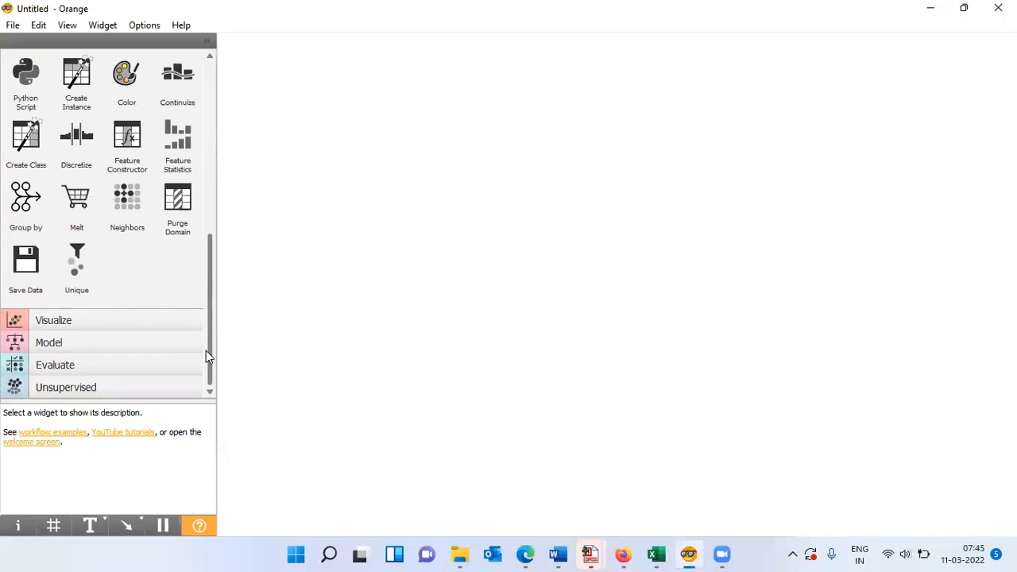
{"action": "left_click", "coordinate": [87, 319]}
{"action": "left_click", "coordinate": [68, 348]}
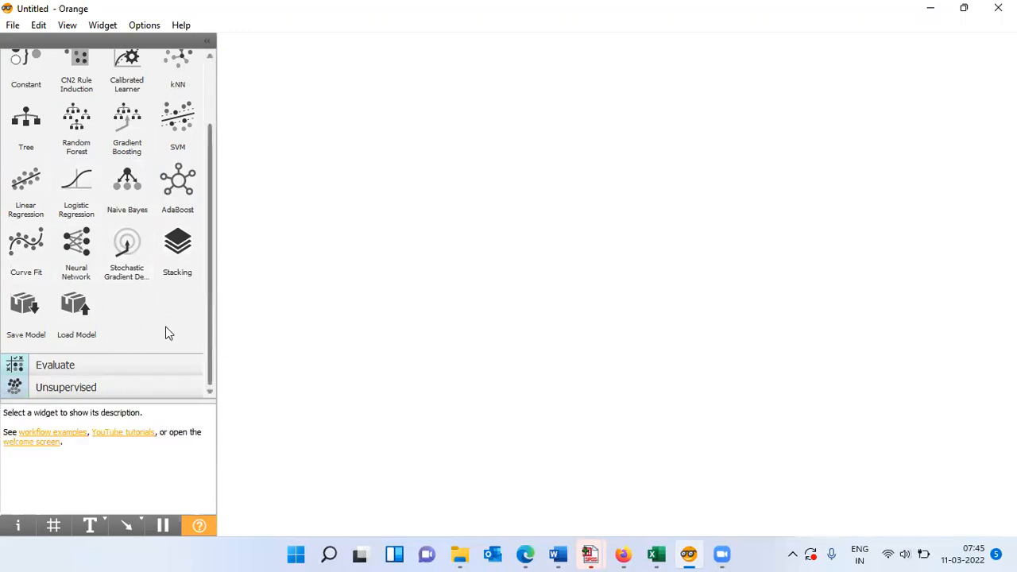
{"action": "left_click", "coordinate": [56, 365]}
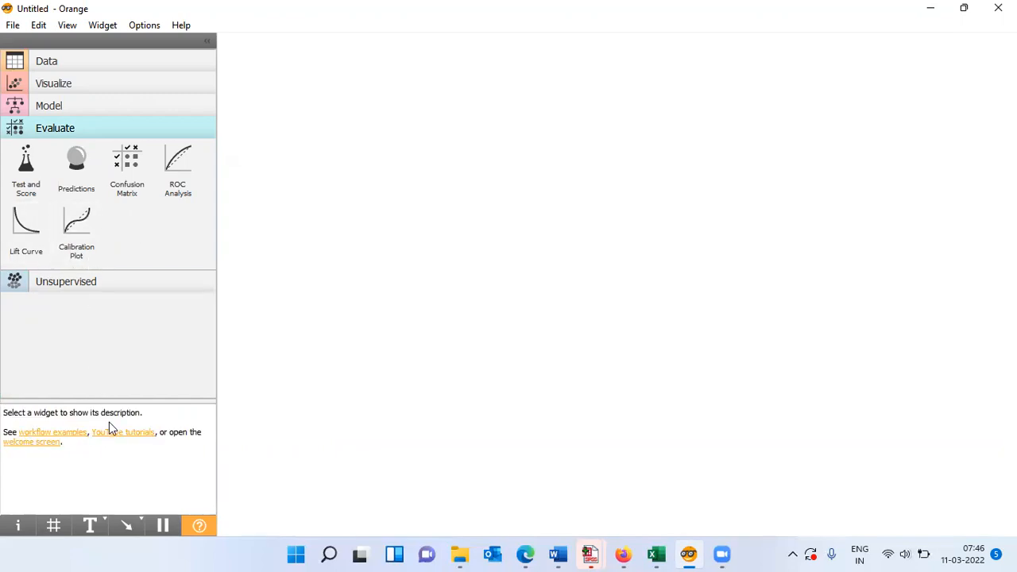
{"action": "left_click", "coordinate": [66, 289]}
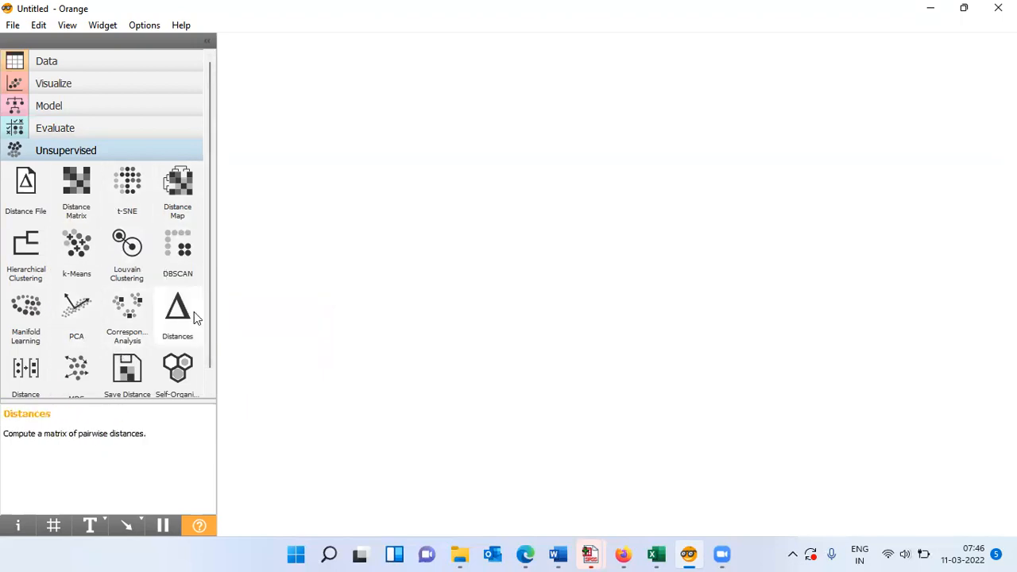
{"action": "left_click", "coordinate": [179, 69]}
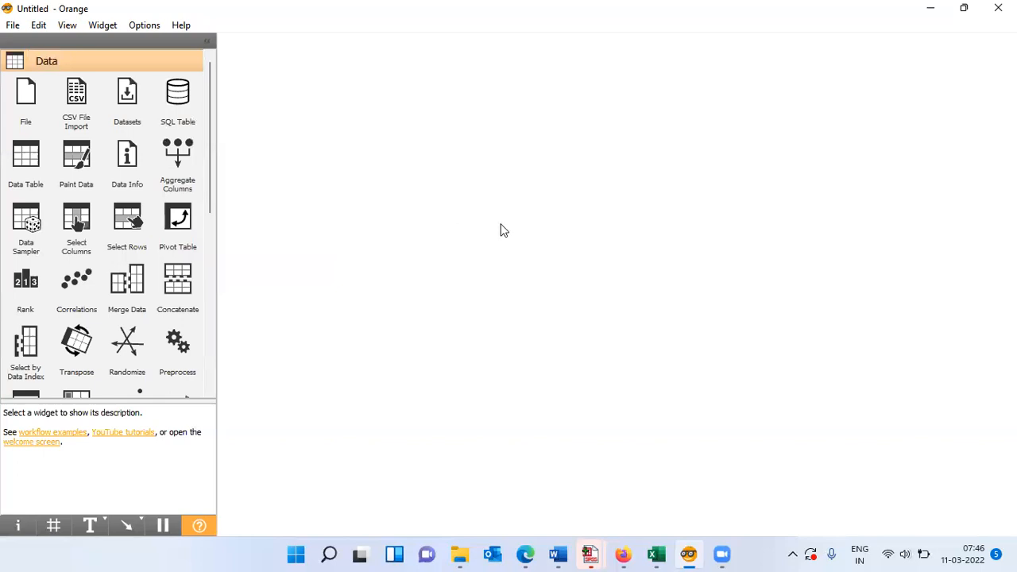
- Switch to the Iris workbook in Excel and review the column headers from Id through Species
{"action": "mouse_move", "coordinate": [656, 554]}
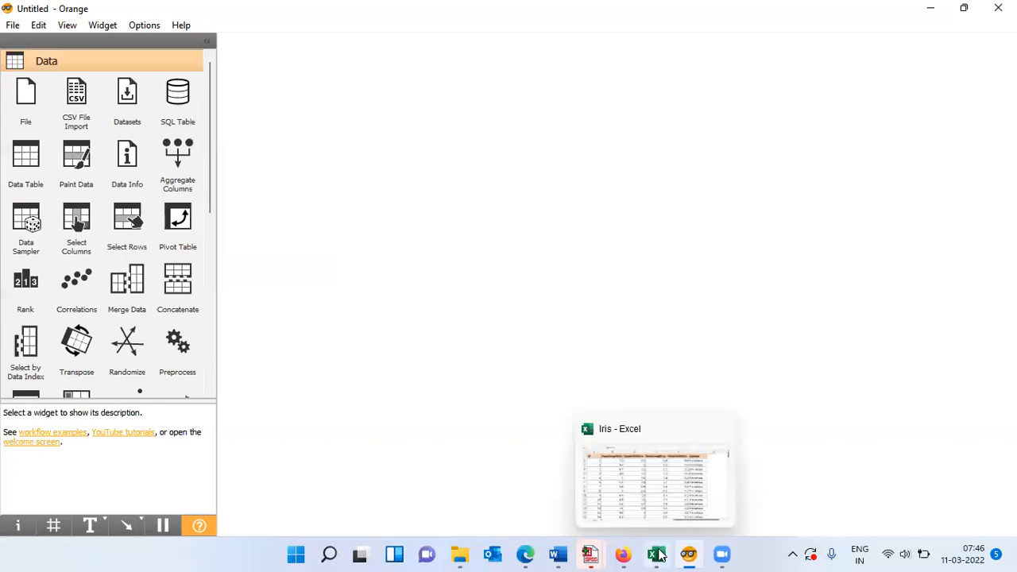
{"action": "left_click", "coordinate": [660, 491]}
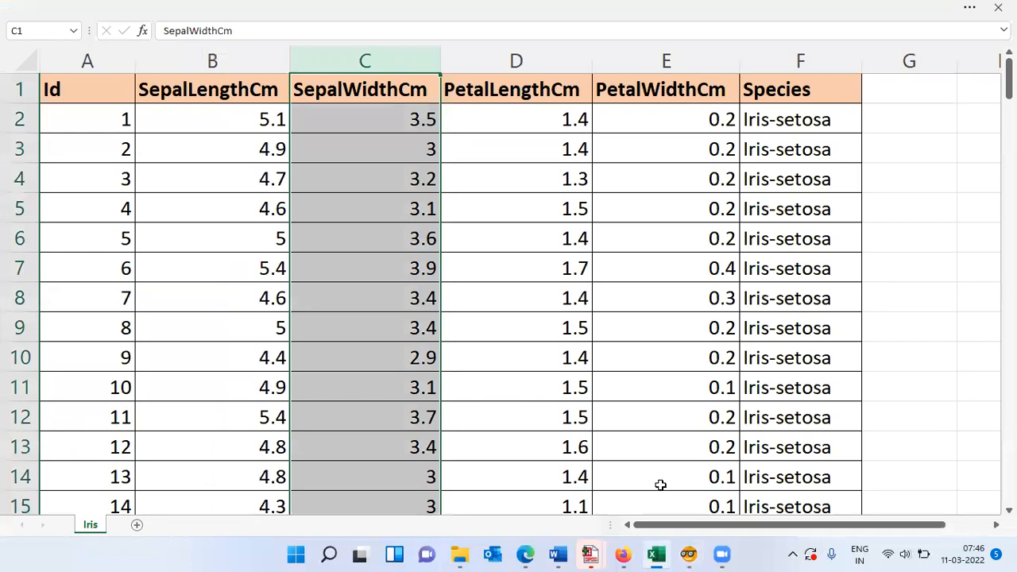
{"action": "left_click", "coordinate": [91, 100]}
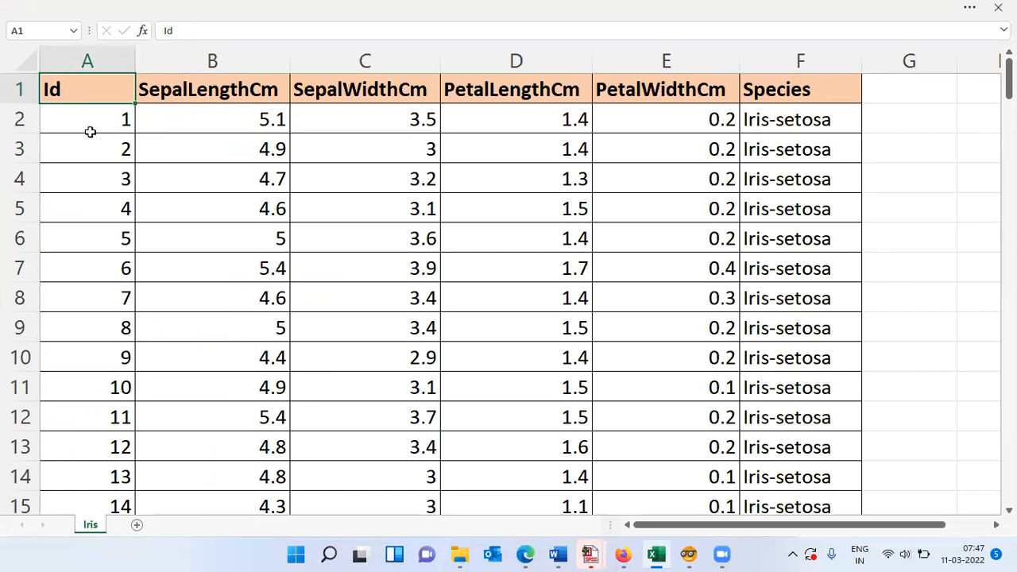
{"action": "left_click", "coordinate": [199, 91]}
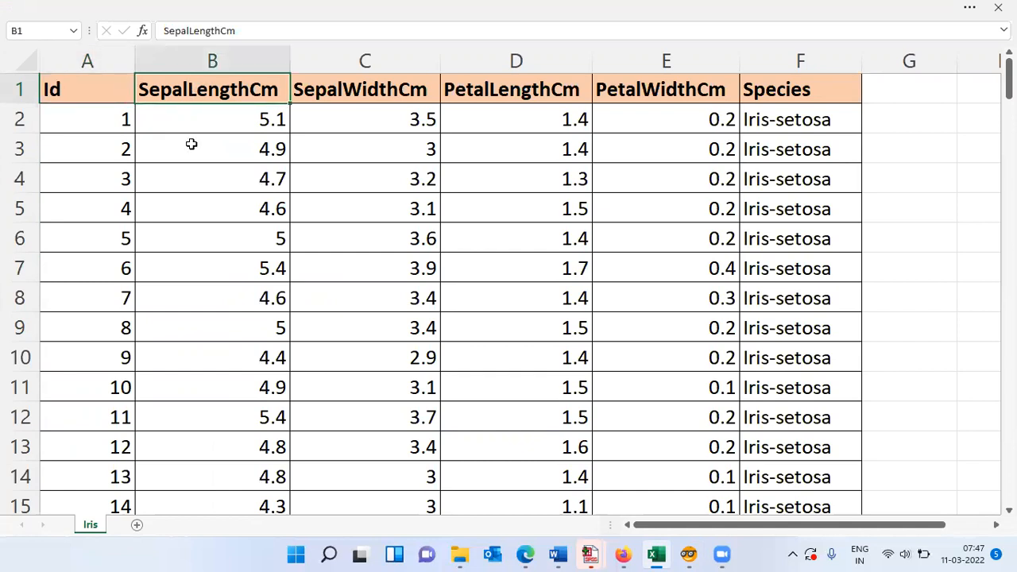
{"action": "key", "text": "Right"}
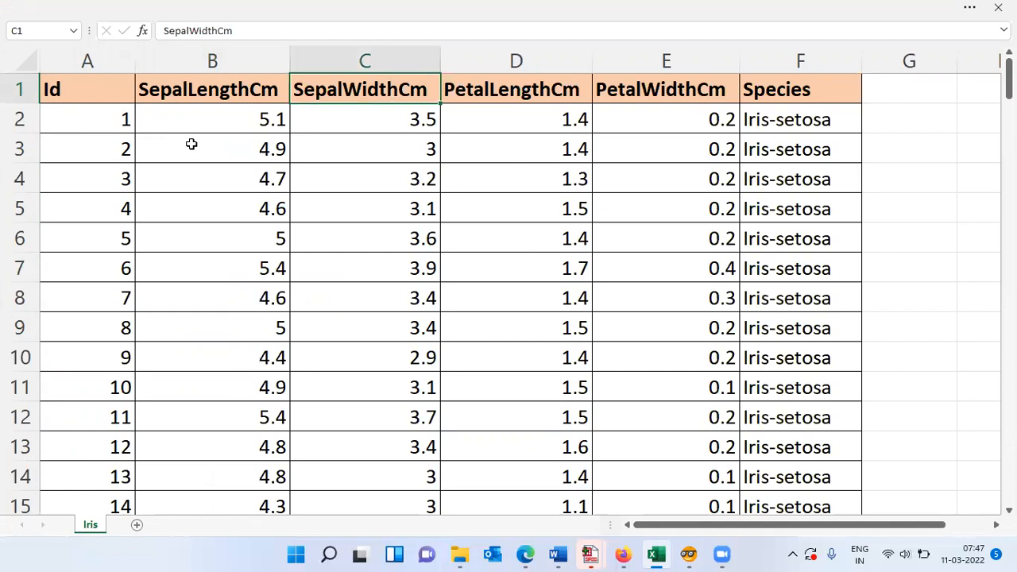
{"action": "key", "text": "Right"}
{"action": "key", "text": "Right"}
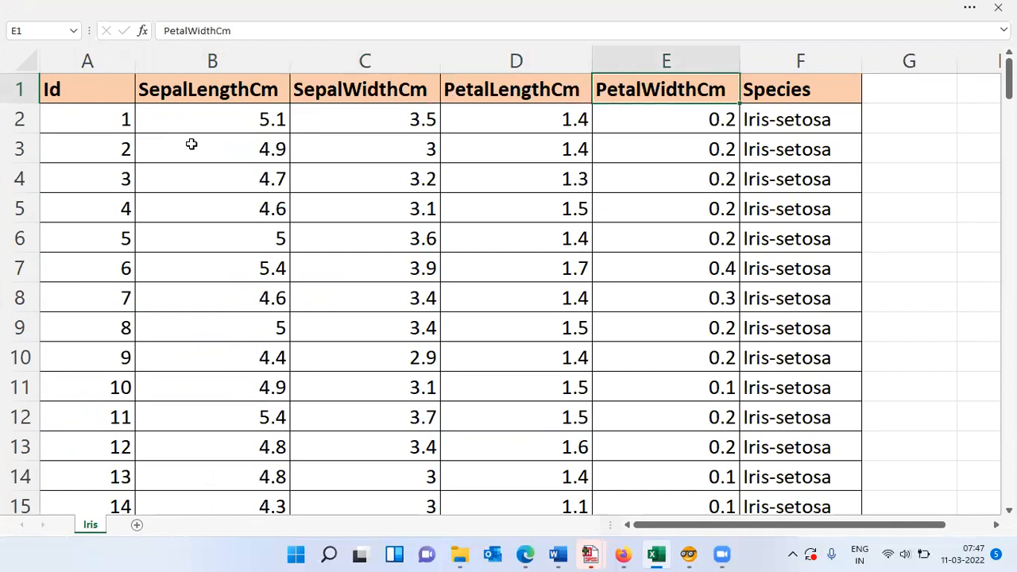
{"action": "key", "text": "Right"}
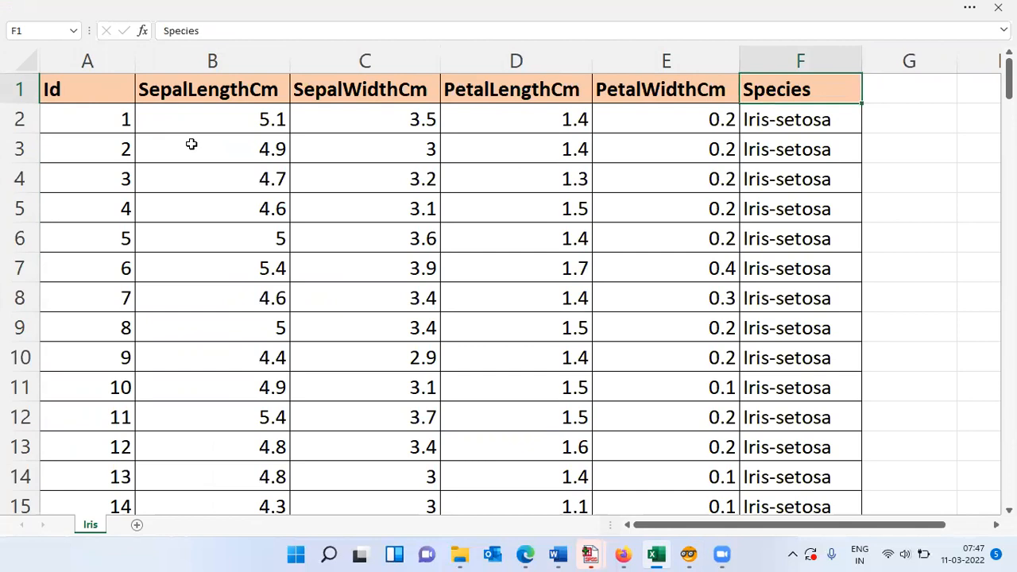
- Examine the first few Species entries, and the first record's values from SepalLengthCm to PetalWidthCm
{"action": "key", "text": "Down"}
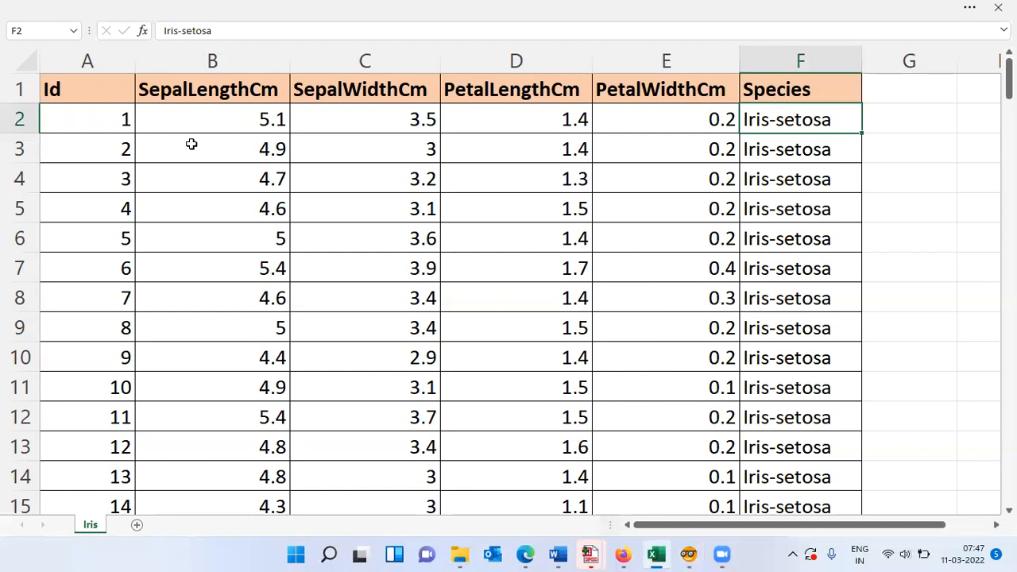
{"action": "key", "text": "Down"}
{"action": "key", "text": "Down"}
{"action": "key", "text": "Down"}
{"action": "key", "text": "Up"}
{"action": "key", "text": "Up"}
{"action": "key", "text": "Up"}
{"action": "key", "text": "Left"}
{"action": "key", "text": "Left"}
{"action": "key", "text": "Left"}
{"action": "key", "text": "Left"}
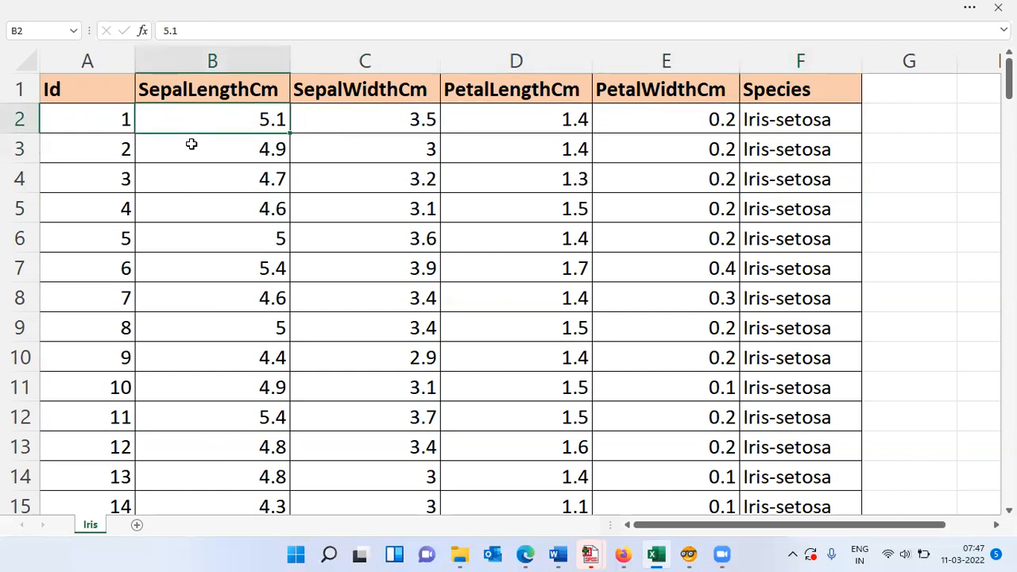
{"action": "key", "text": "Right"}
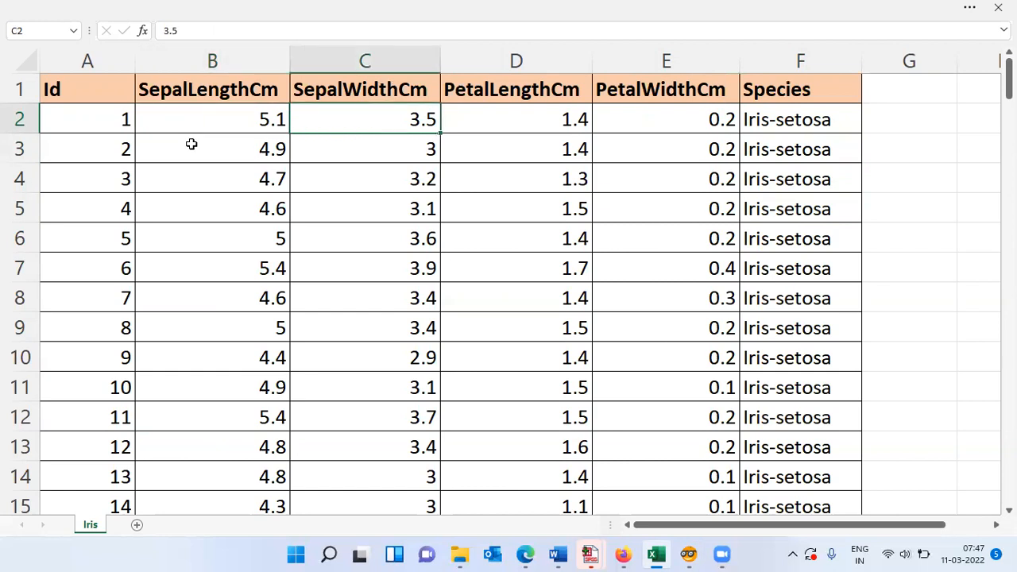
{"action": "key", "text": "Right"}
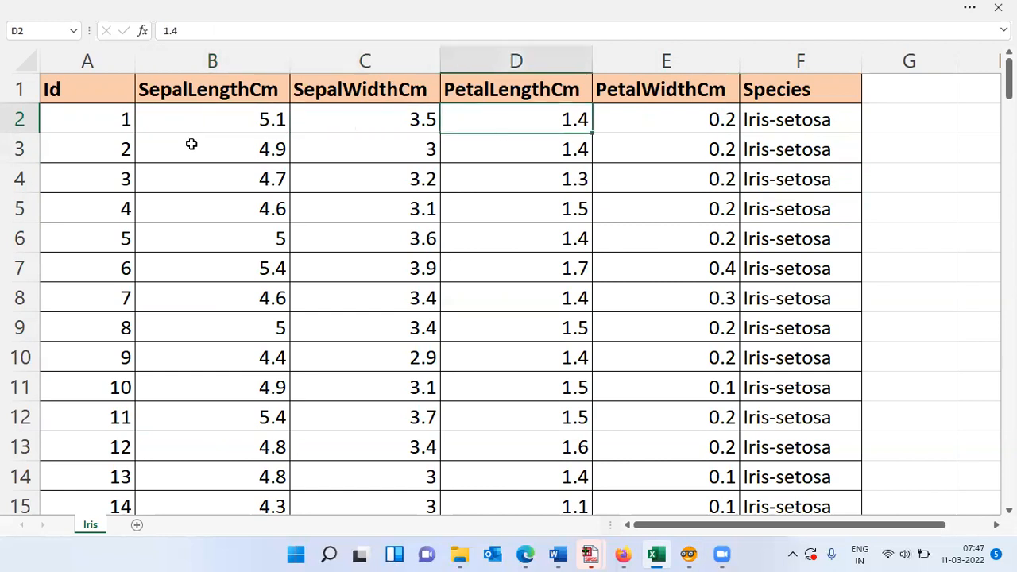
{"action": "key", "text": "Right"}
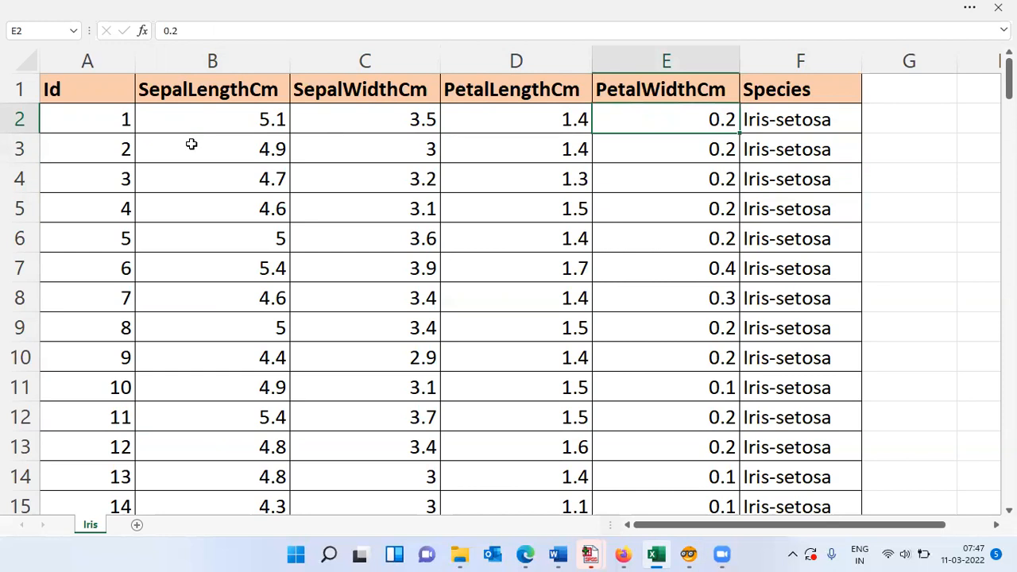
- Check how far the Iris records extend and inspect the last record from its Id to its Species
{"action": "key", "text": "ctrl+Down"}
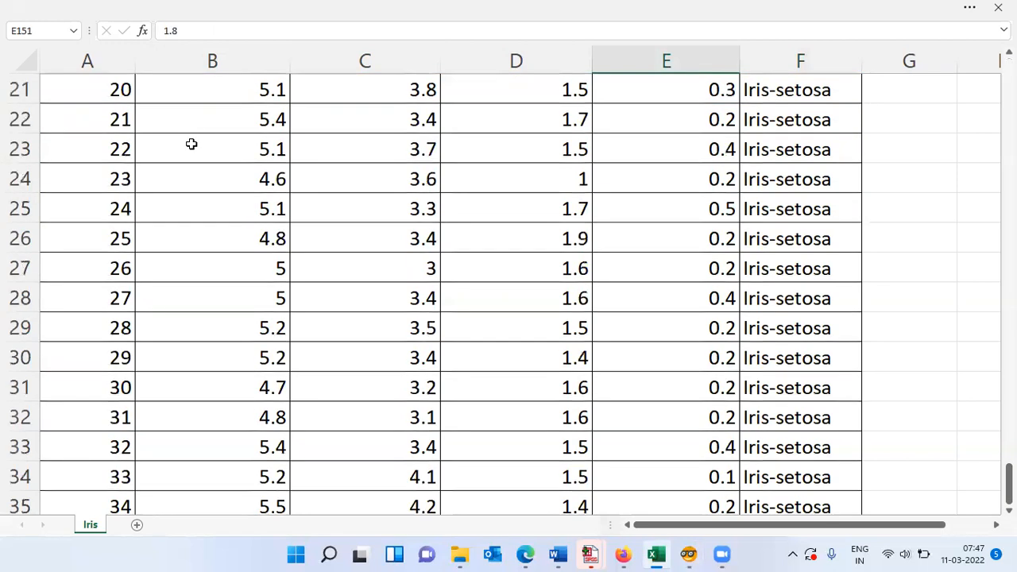
{"action": "key", "text": "Left"}
{"action": "key", "text": "ctrl+Left"}
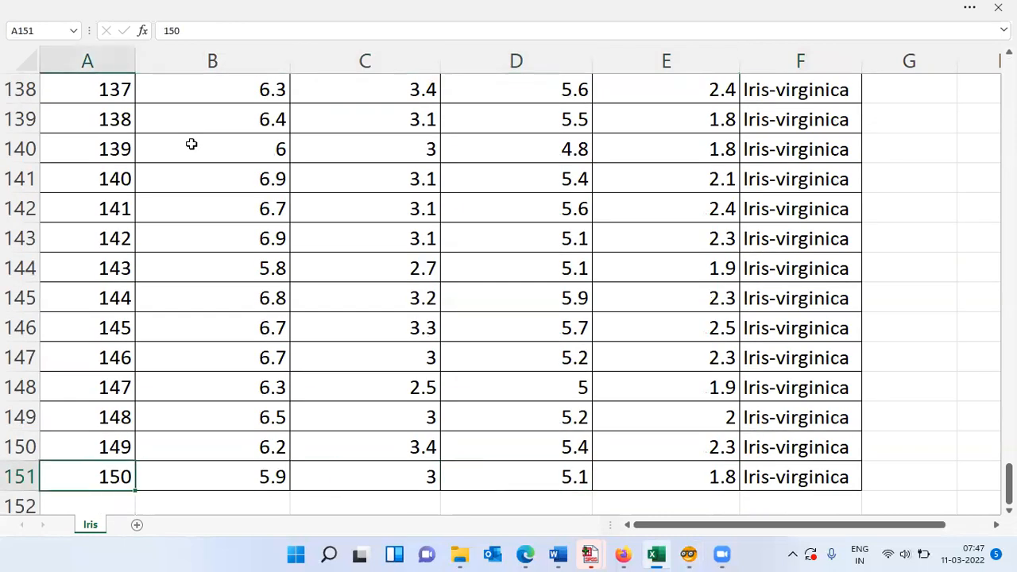
{"action": "left_click", "coordinate": [22, 478]}
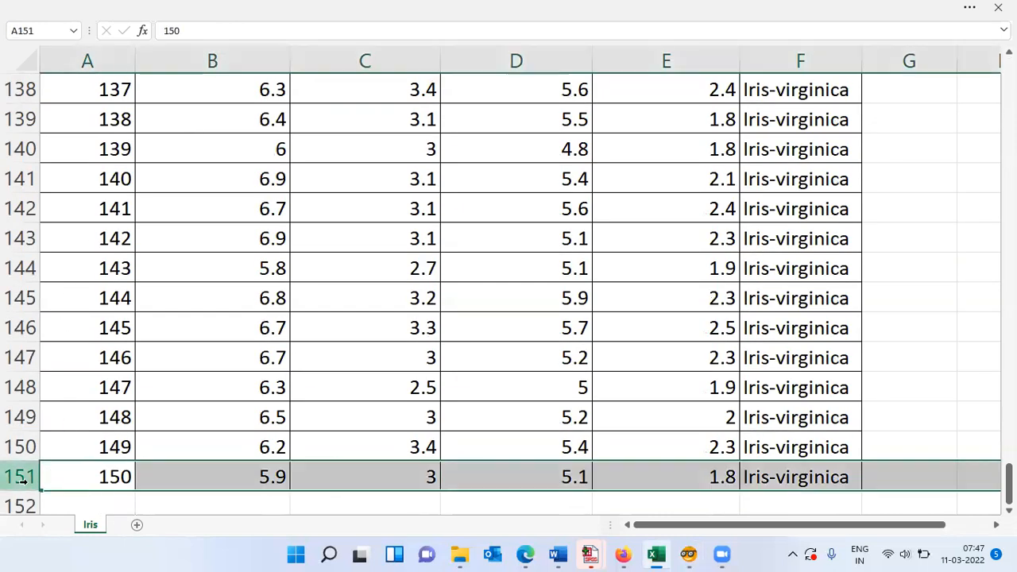
{"action": "left_click", "coordinate": [81, 477]}
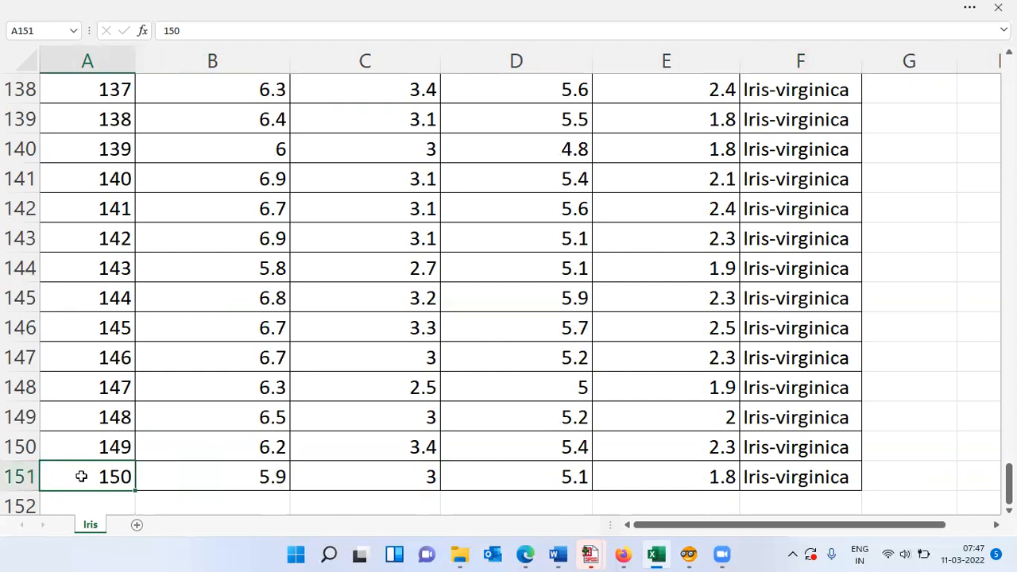
{"action": "key", "text": "ctrl+Home"}
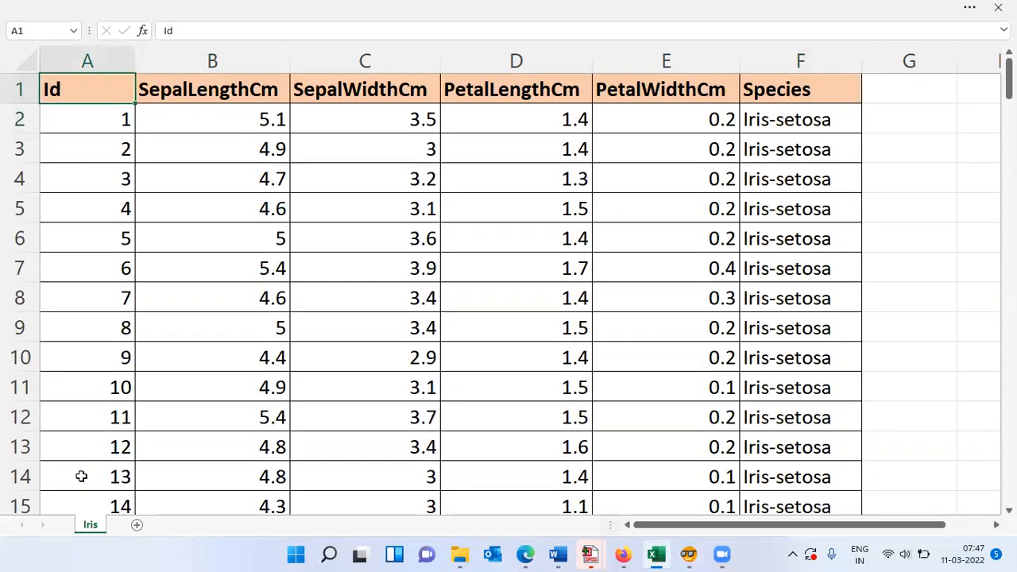
{"action": "key", "text": "ctrl+Down"}
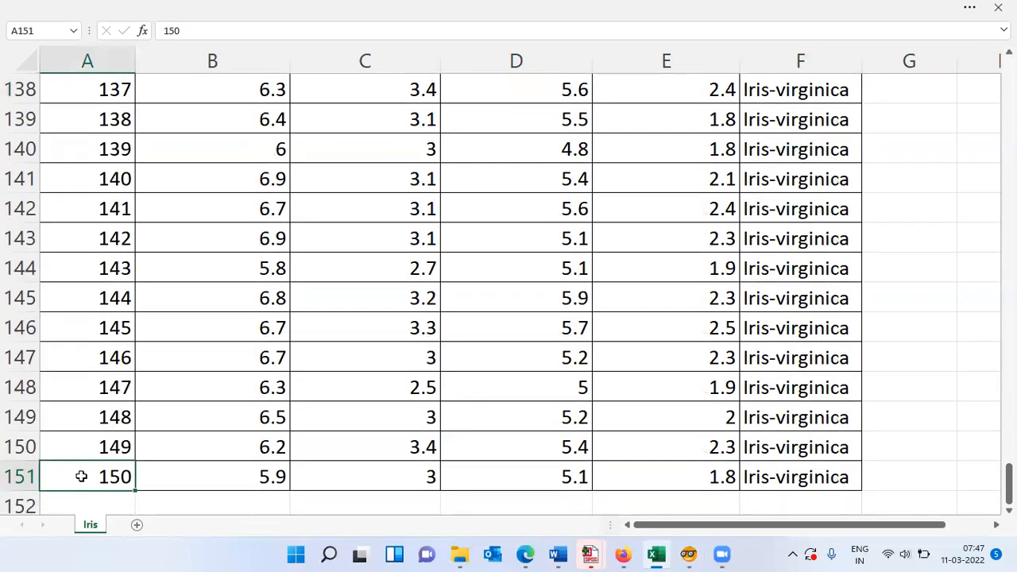
{"action": "key", "text": "Right"}
{"action": "key", "text": "Right"}
{"action": "key", "text": "Right"}
{"action": "key", "text": "Right"}
{"action": "key", "text": "Right"}
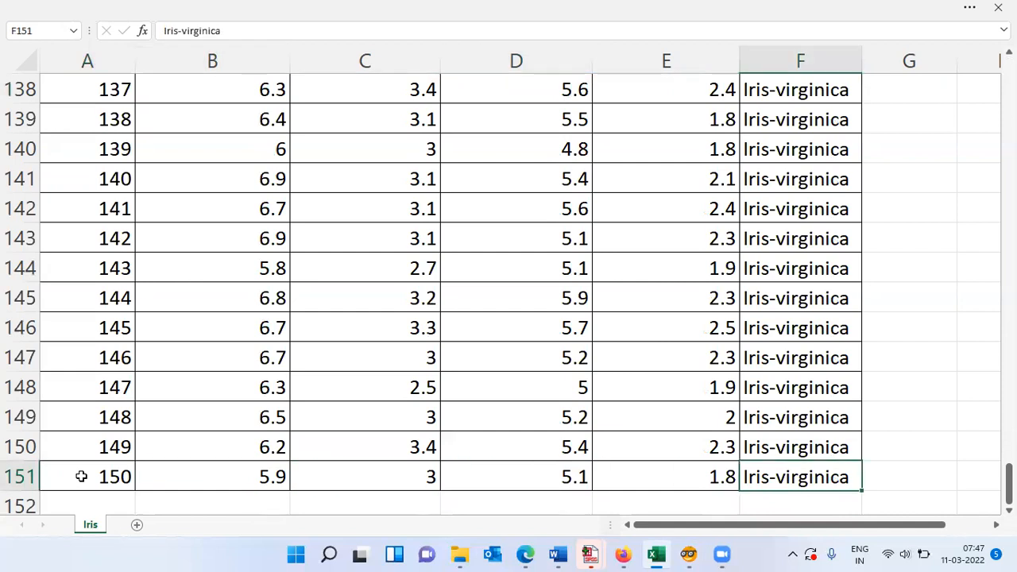
- Return to the Species header in the first row and go back to cell A1
{"action": "key", "text": "ctrl+Up"}
{"action": "key", "text": "Down"}
{"action": "key", "text": "Up"}
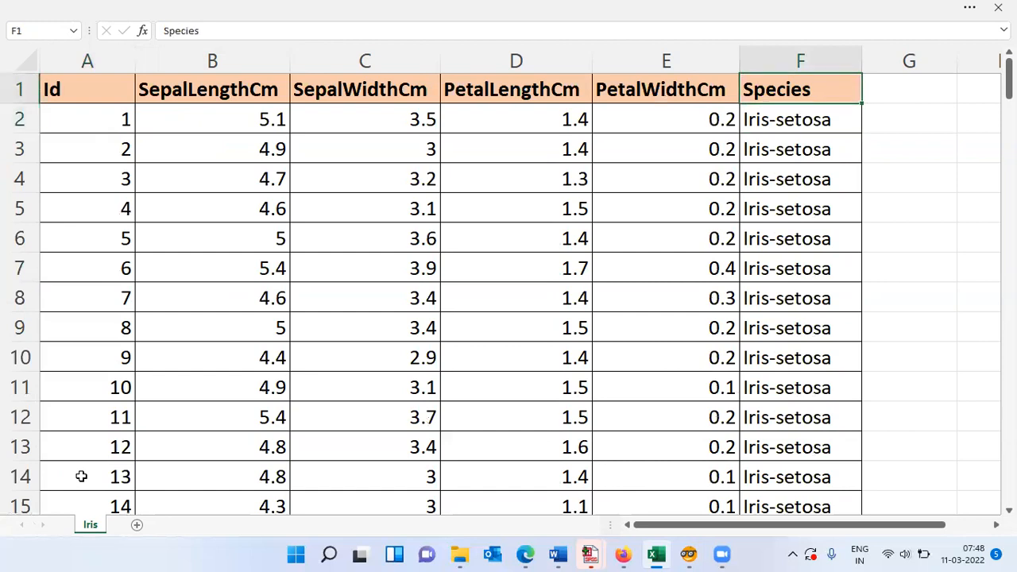
{"action": "key", "text": "Left"}
{"action": "key", "text": "ctrl+Left"}
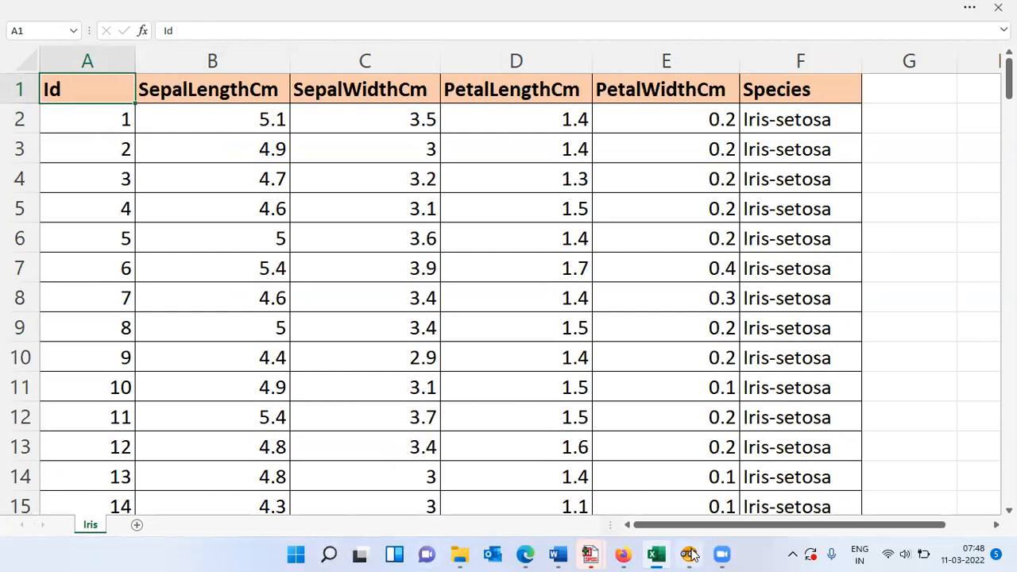
- Switch to Orange and add a File widget to the empty canvas
{"action": "mouse_move", "coordinate": [688, 554]}
{"action": "left_click", "coordinate": [673, 511]}
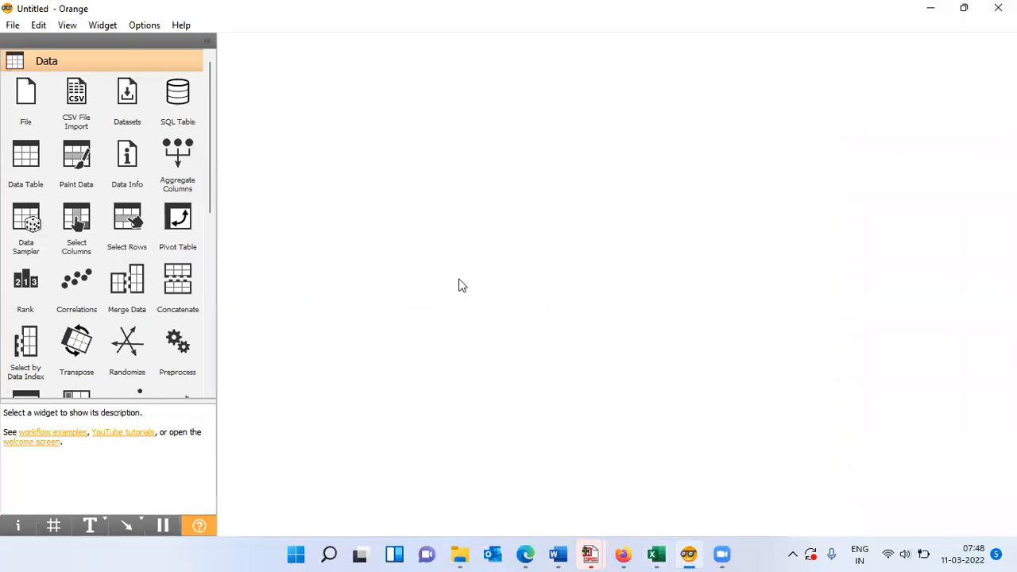
{"action": "left_click", "coordinate": [27, 106]}
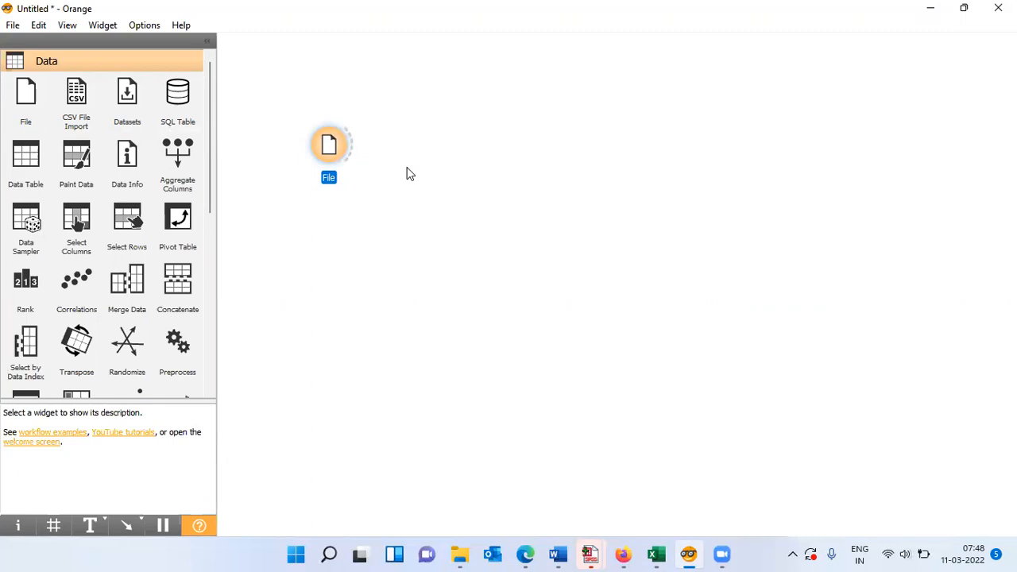
- Load the Iris CSV file from the Desktop into the File widget, review its columns and close the widget's settings
{"action": "mouse_move", "coordinate": [342, 157]}
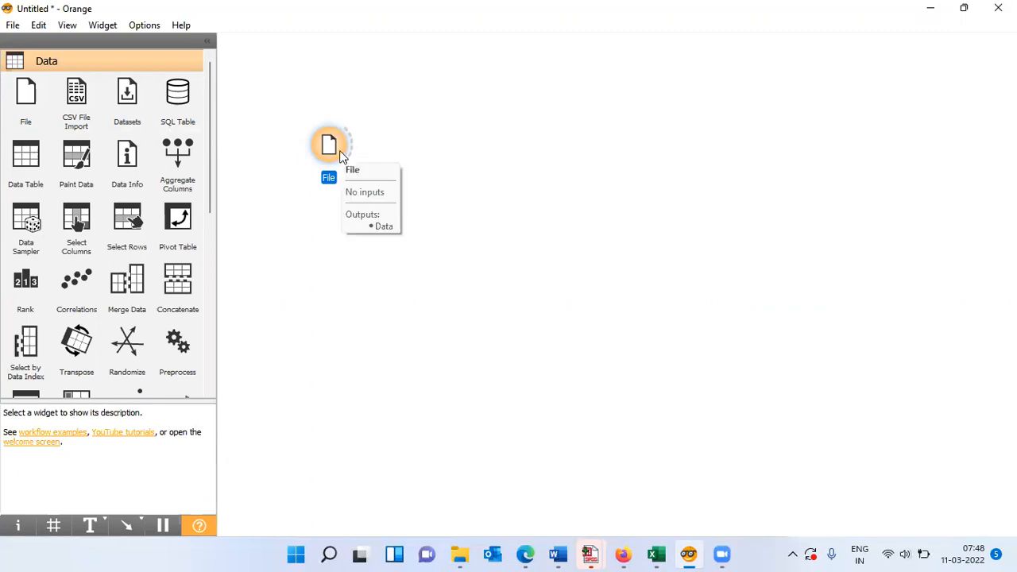
{"action": "double_click", "coordinate": [330, 147]}
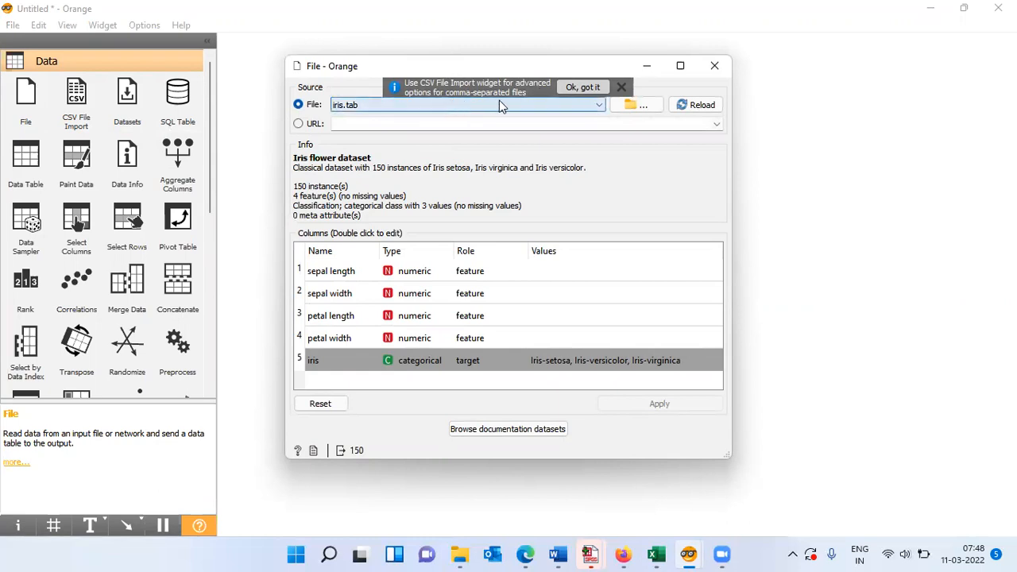
{"action": "left_click", "coordinate": [623, 89]}
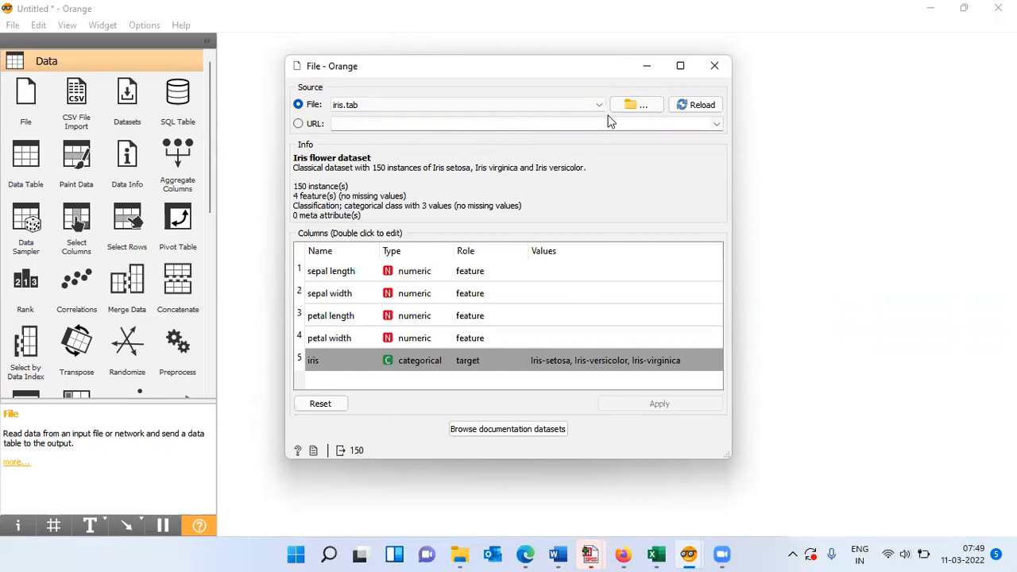
{"action": "left_click", "coordinate": [642, 110]}
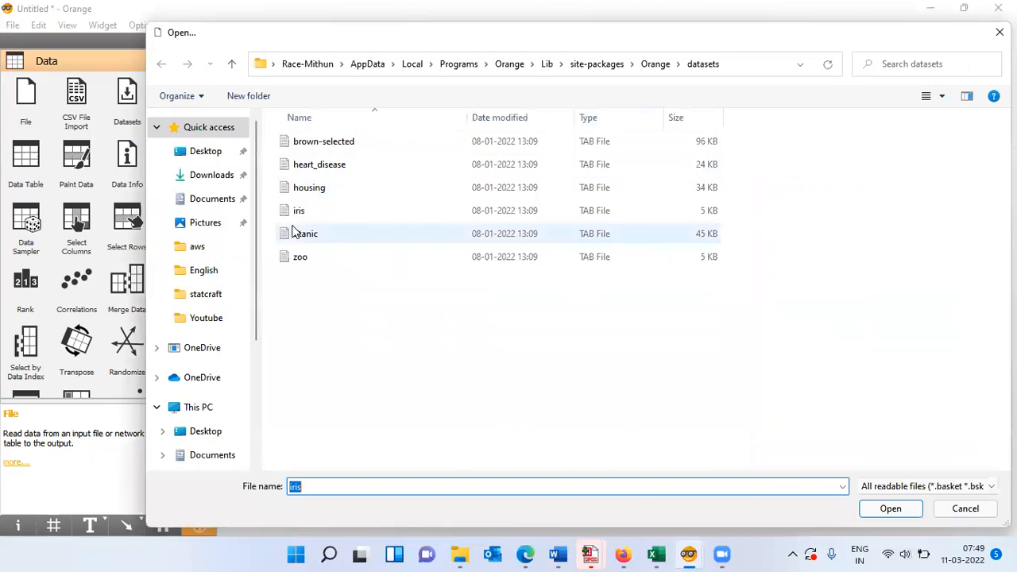
{"action": "left_click", "coordinate": [196, 154]}
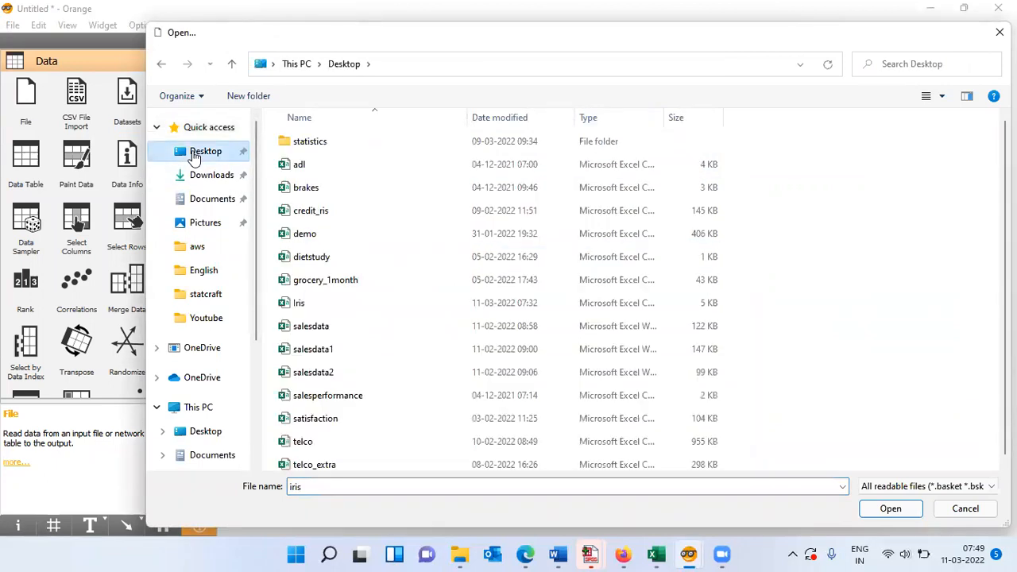
{"action": "left_click", "coordinate": [310, 166]}
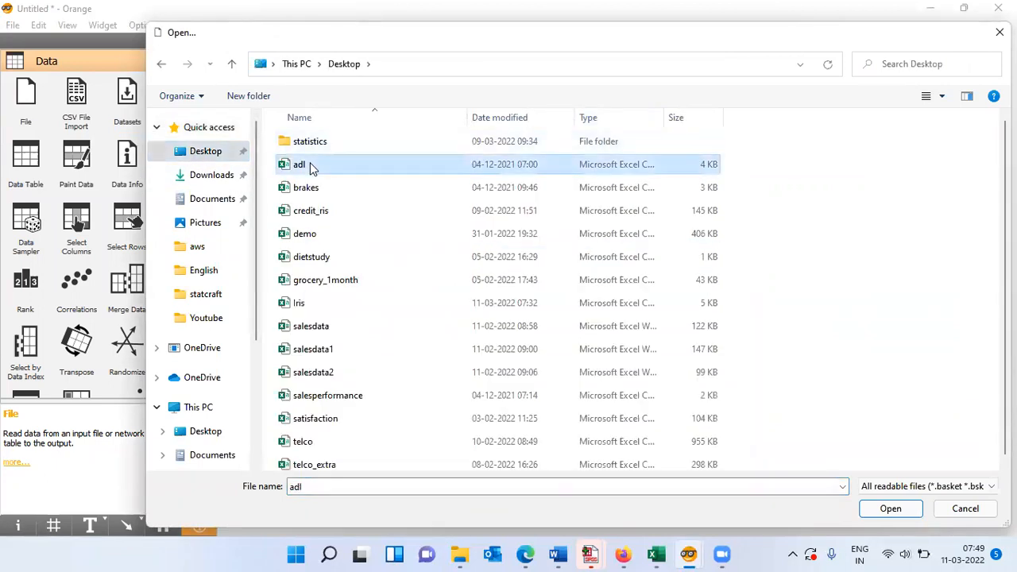
{"action": "left_click", "coordinate": [298, 308]}
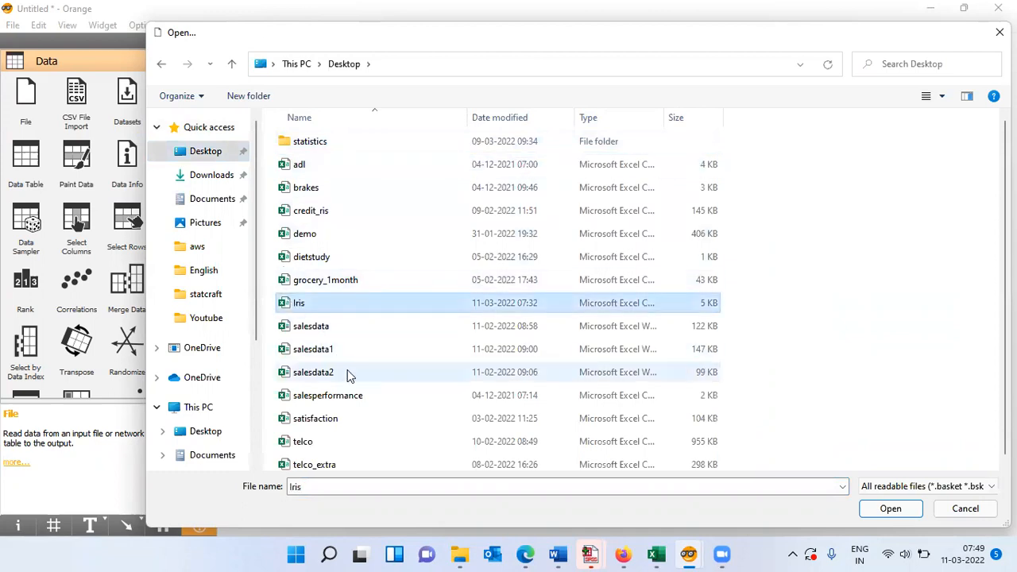
{"action": "left_click", "coordinate": [899, 509]}
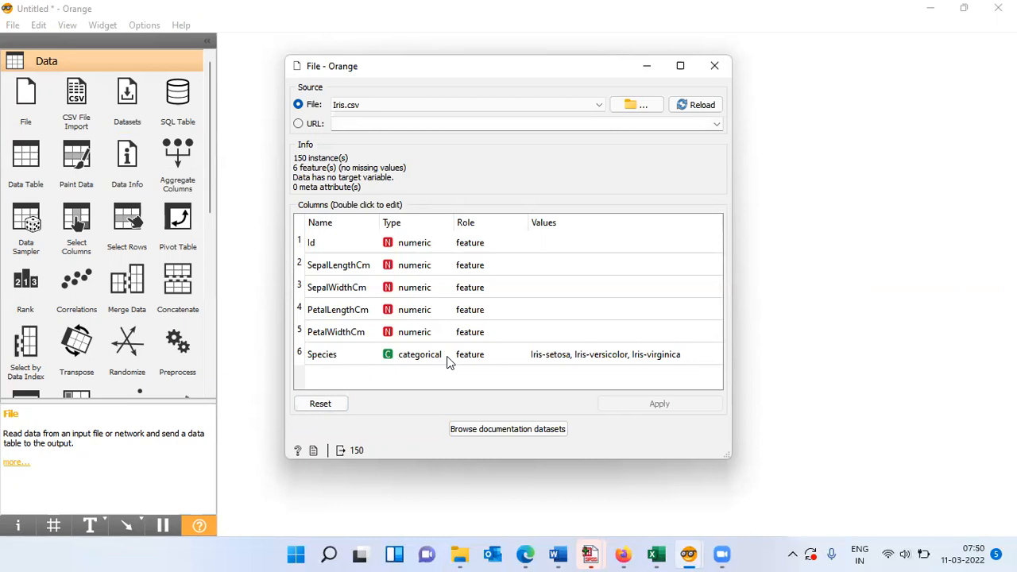
{"action": "left_click", "coordinate": [714, 66]}
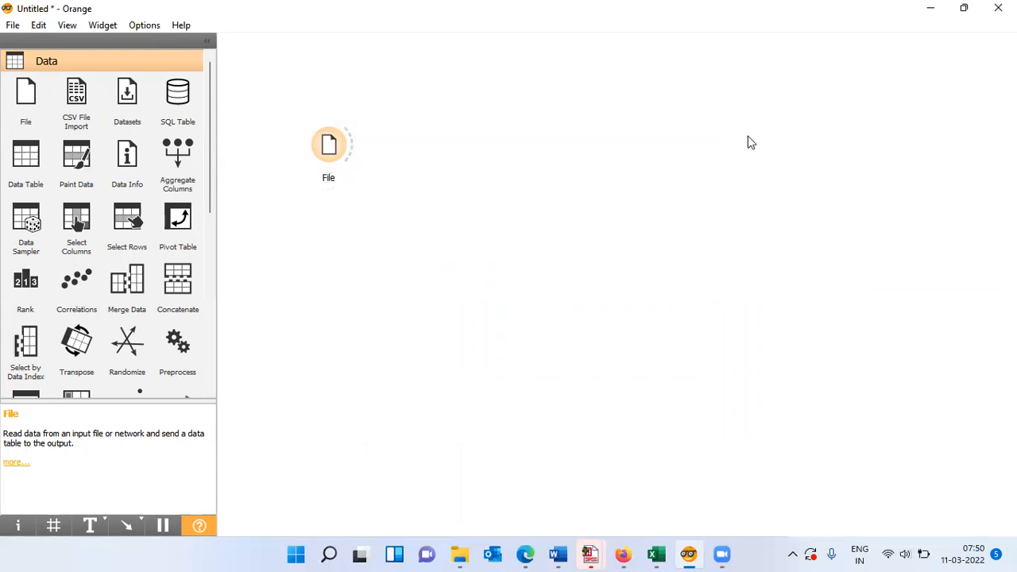
- Add a Data Table widget beside the File widget and link the File output to it
{"action": "left_click", "coordinate": [26, 161]}
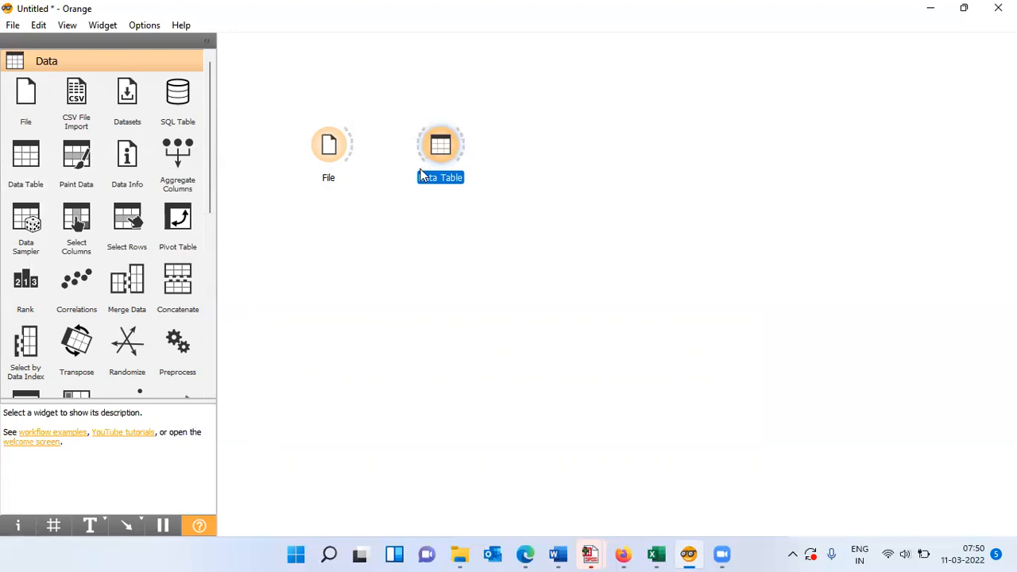
{"action": "left_click_drag", "start_coordinate": [353, 155], "coordinate": [442, 146]}
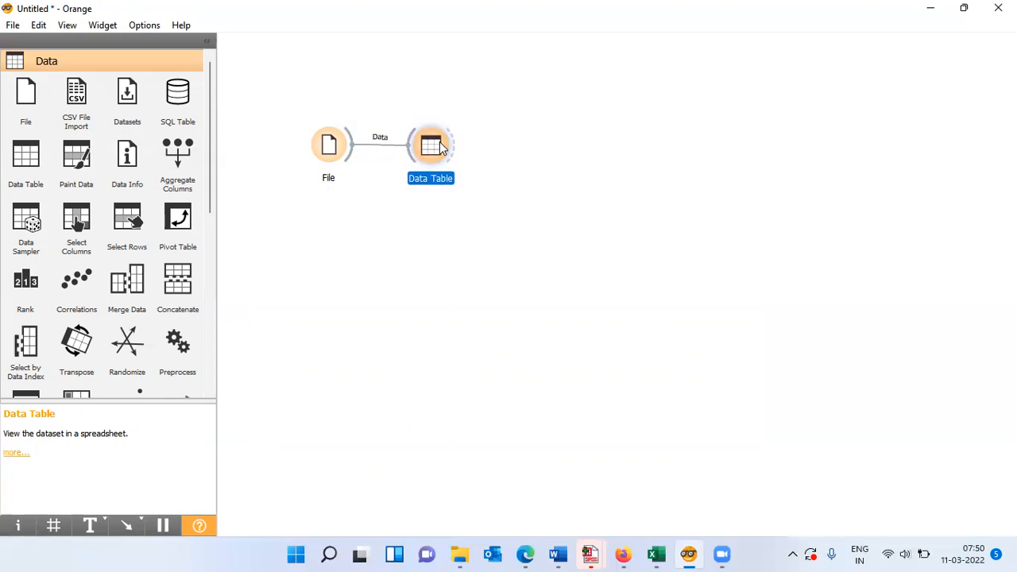
- View the Iris records in the Data Table, turning the visualization of numeric values on and off before closing it
{"action": "right_click", "coordinate": [442, 147]}
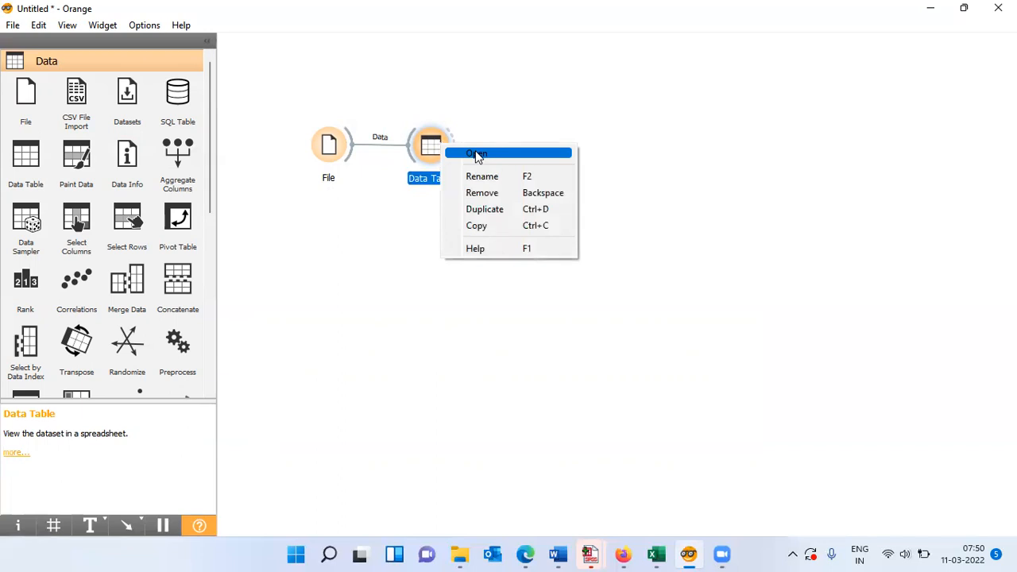
{"action": "left_click", "coordinate": [477, 155]}
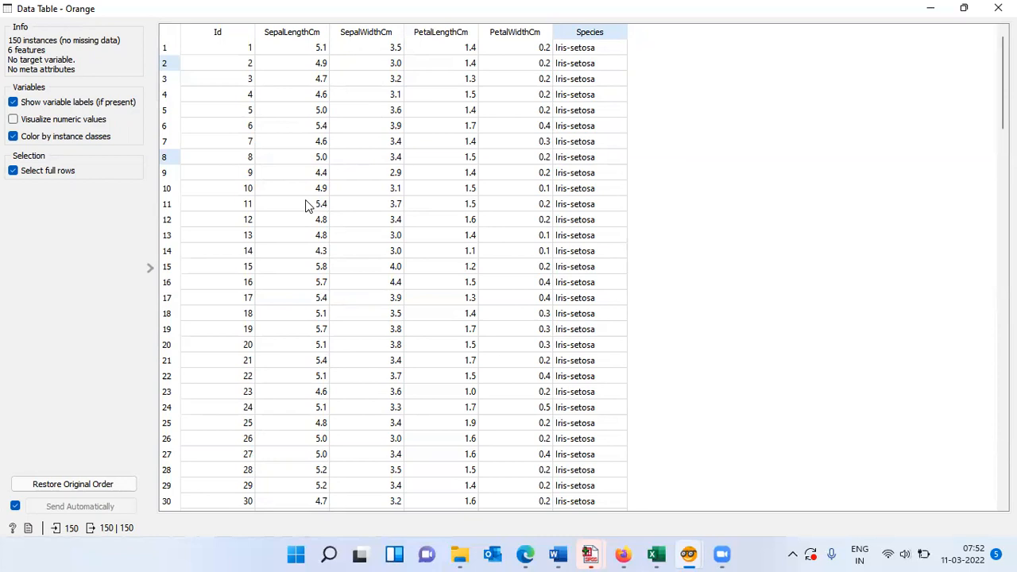
{"action": "left_click", "coordinate": [12, 120]}
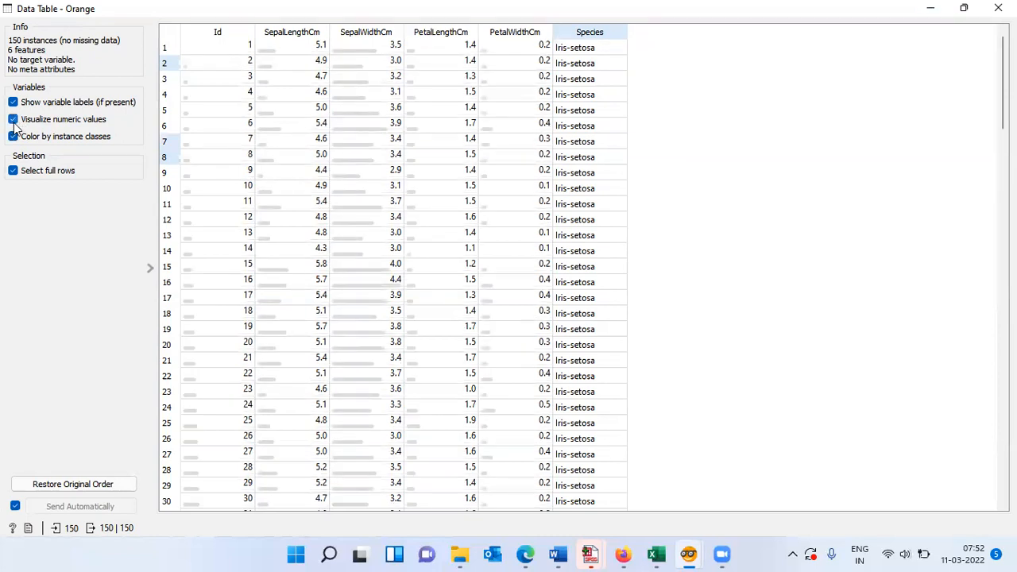
{"action": "left_click", "coordinate": [13, 120]}
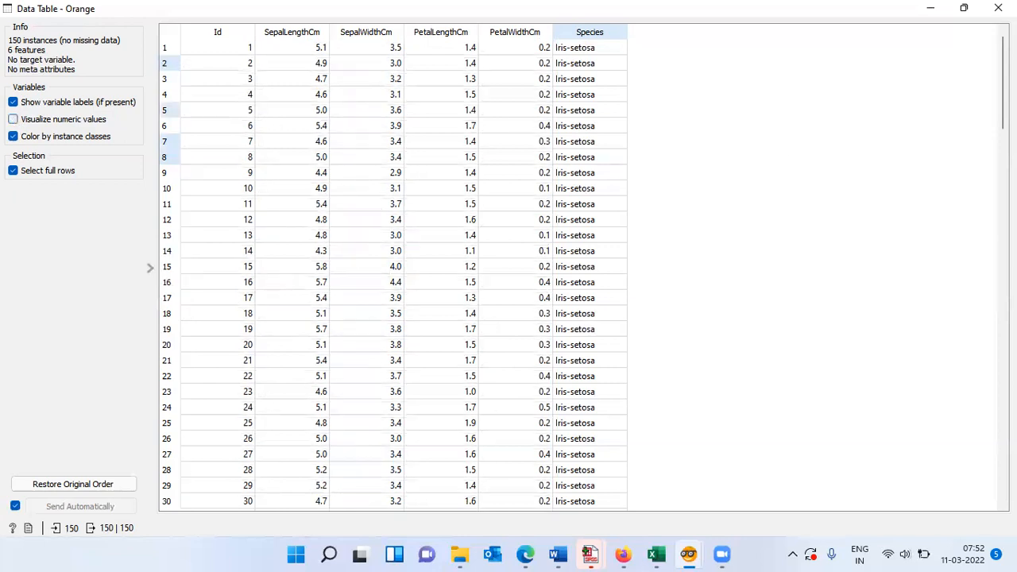
{"action": "left_click", "coordinate": [998, 8]}
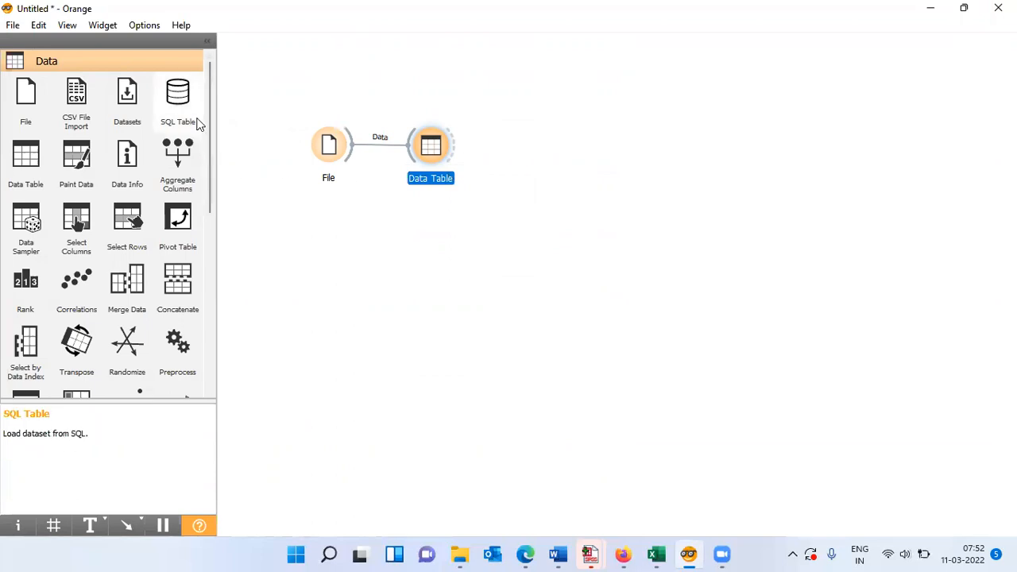
- Add a Scatter Plot widget from the Visualize category and link the Data Table's output to it
{"action": "left_click_drag", "start_coordinate": [210, 119], "coordinate": [216, 314]}
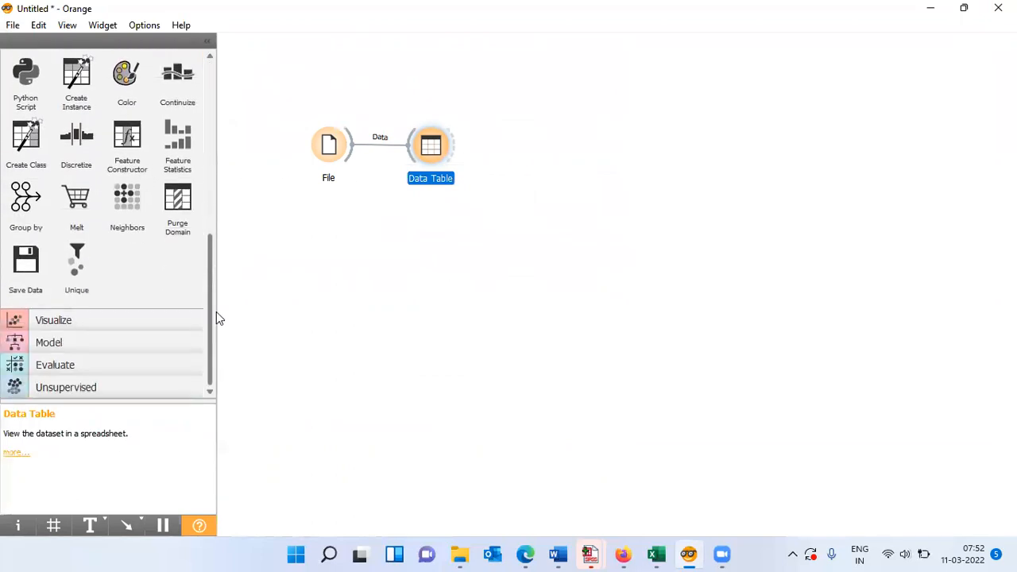
{"action": "left_click", "coordinate": [51, 323]}
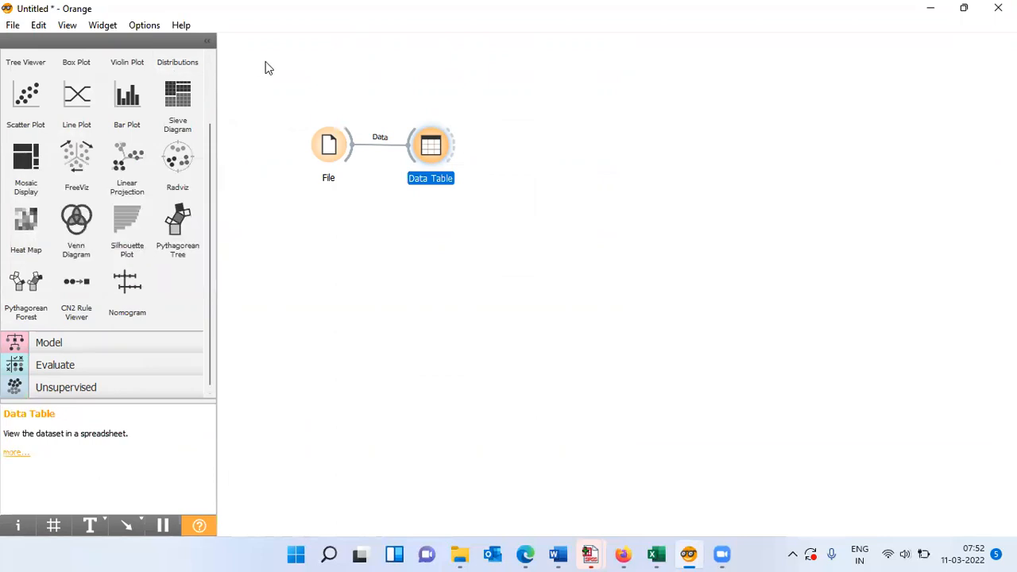
{"action": "left_click_drag", "start_coordinate": [210, 171], "coordinate": [220, 103]}
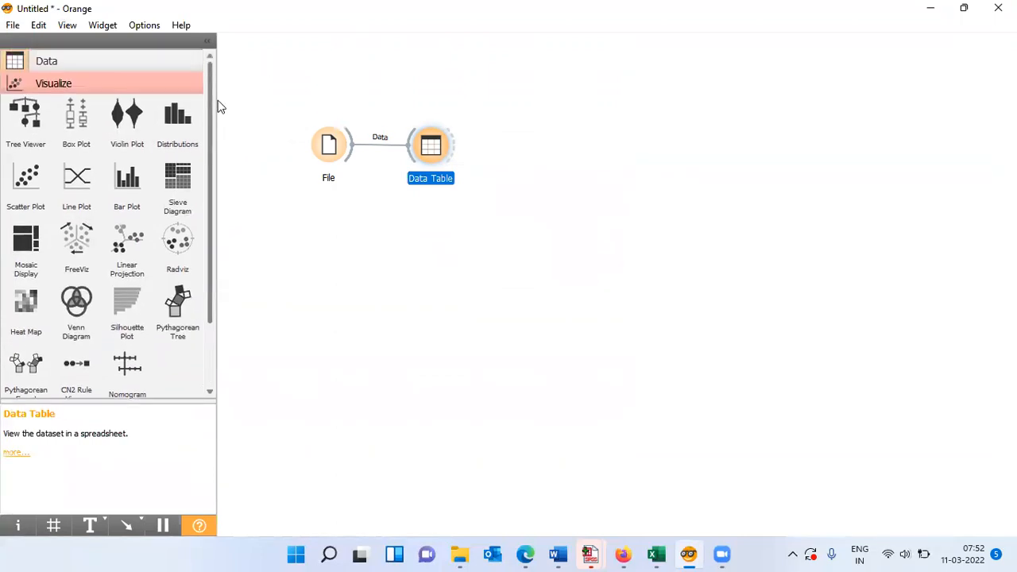
{"action": "left_click", "coordinate": [26, 183]}
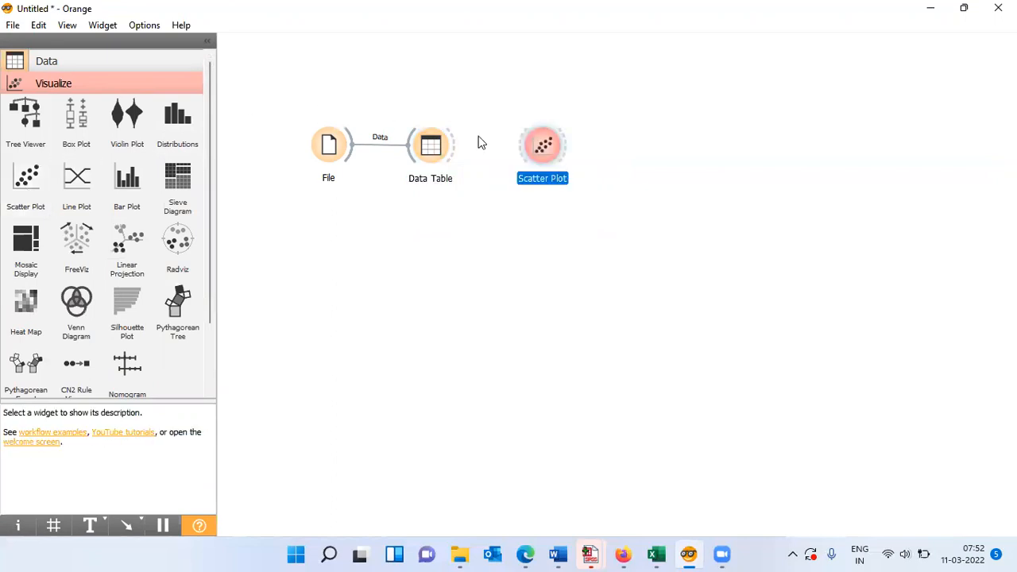
{"action": "left_click", "coordinate": [451, 153]}
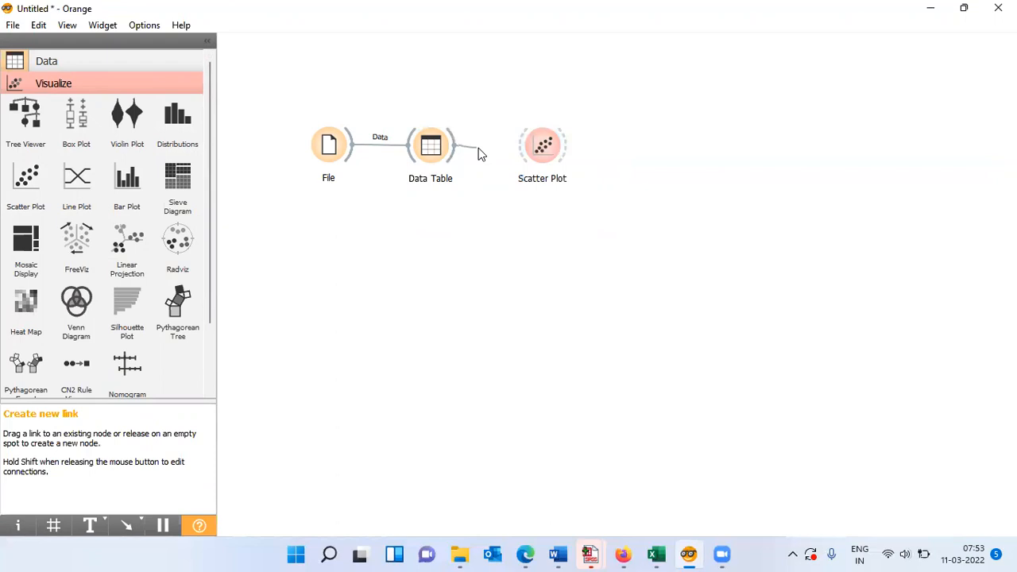
{"action": "left_click_drag", "start_coordinate": [517, 147], "coordinate": [520, 147]}
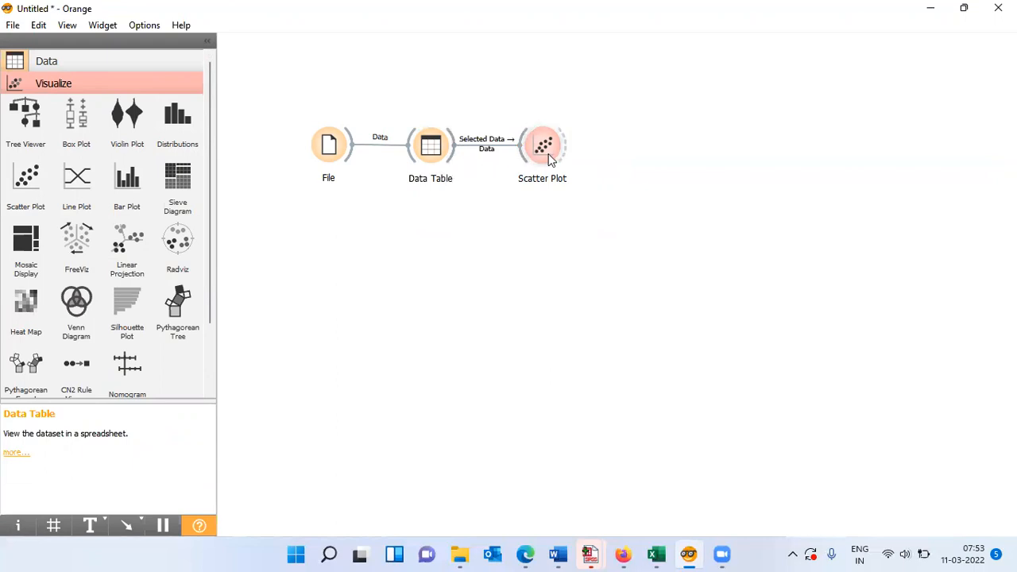
- Open the Scatter Plot and plot SepalLengthCm on the x axis against SepalWidthCm on the y axis
{"action": "double_click", "coordinate": [552, 158]}
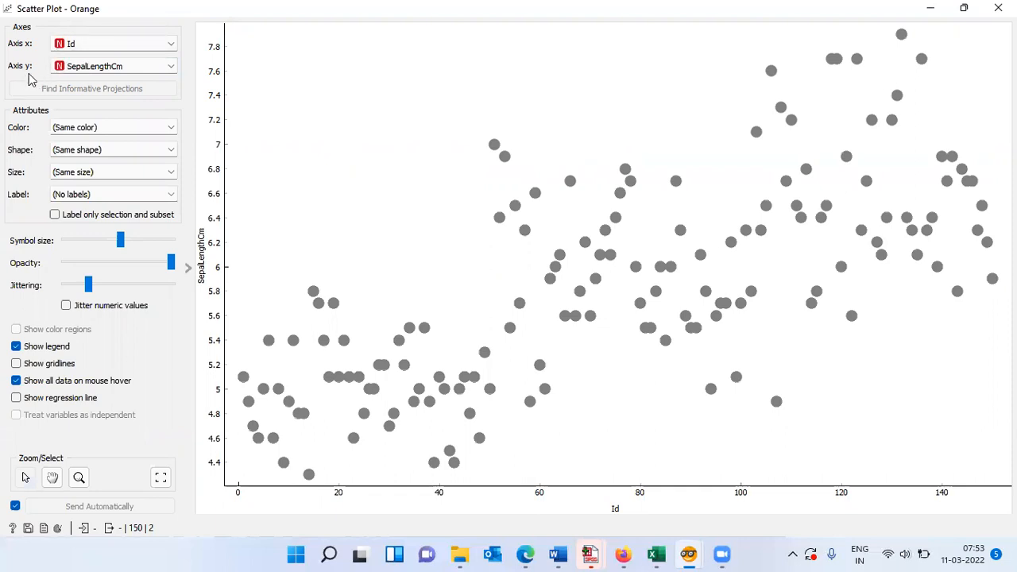
{"action": "left_click", "coordinate": [171, 45]}
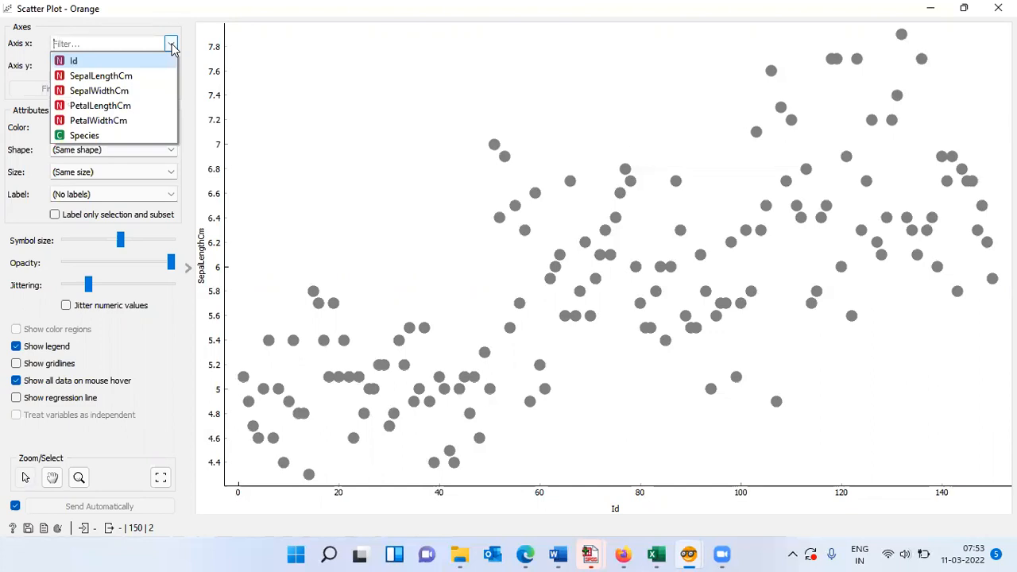
{"action": "left_click", "coordinate": [136, 76]}
{"action": "left_click", "coordinate": [172, 68]}
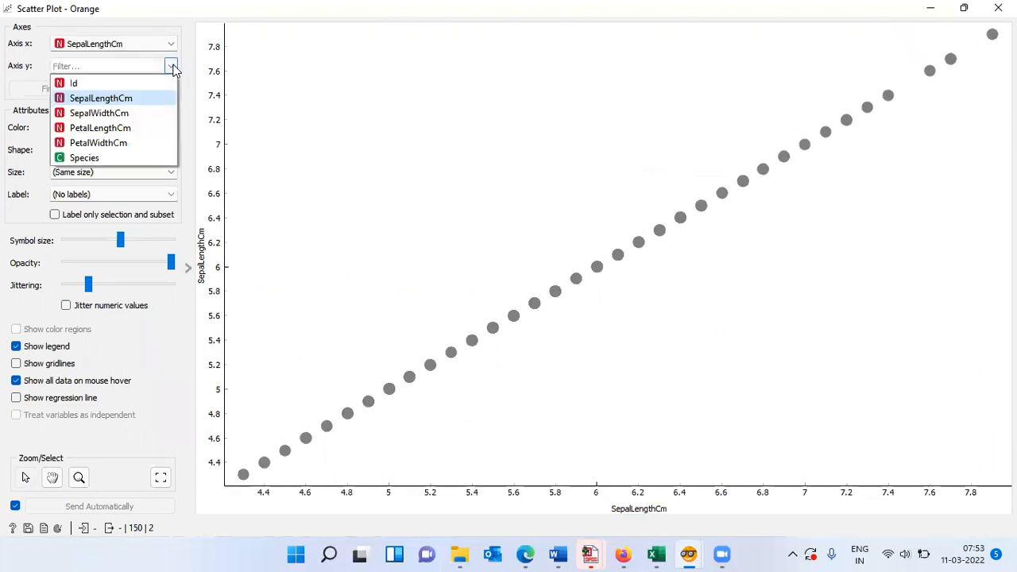
{"action": "left_click", "coordinate": [119, 113]}
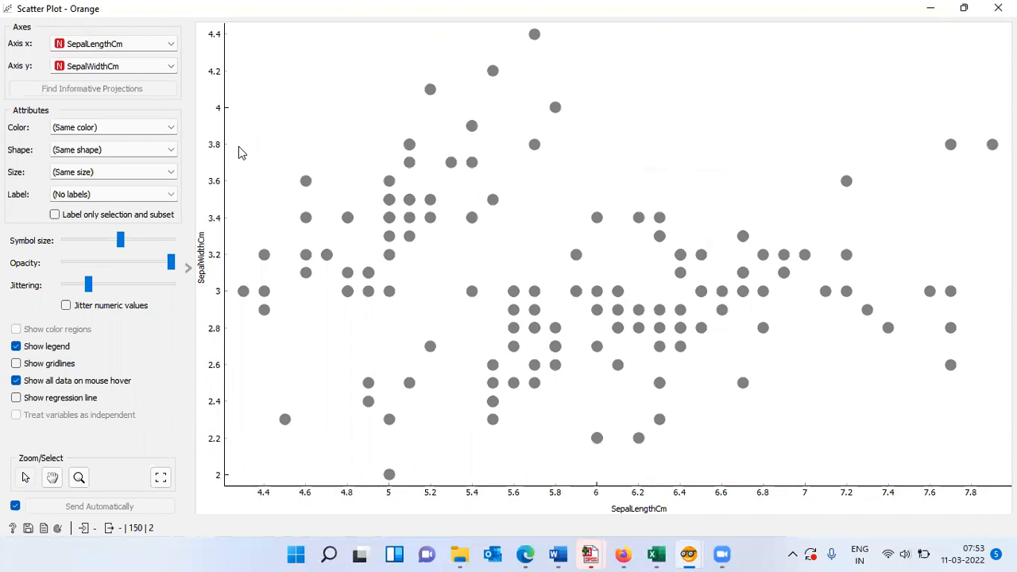
- Color the scatter plot by Species and select the Iris-virginica point at about sepal length 6.3 and sepal width 2.7
{"action": "left_click", "coordinate": [171, 129]}
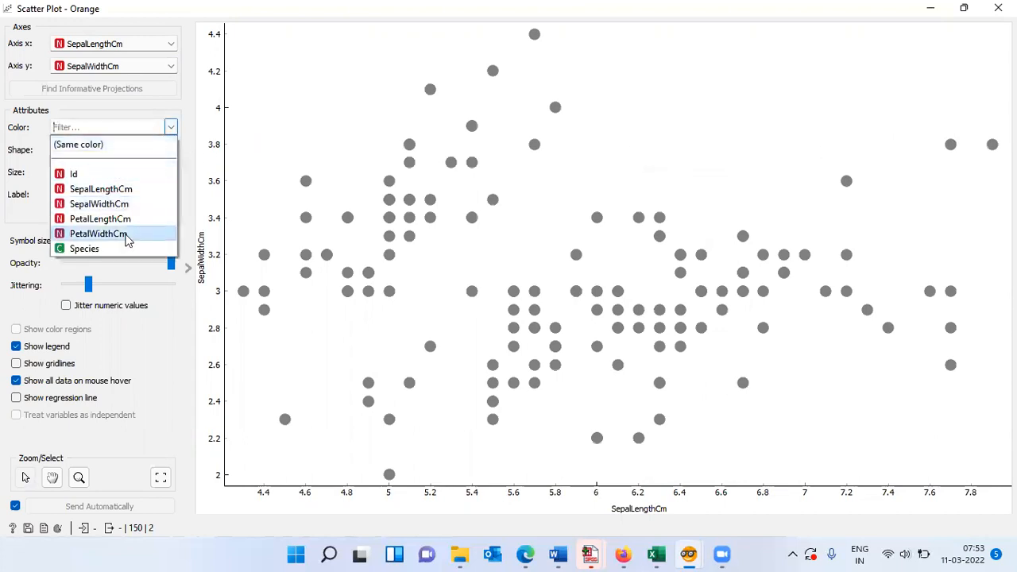
{"action": "left_click", "coordinate": [102, 253]}
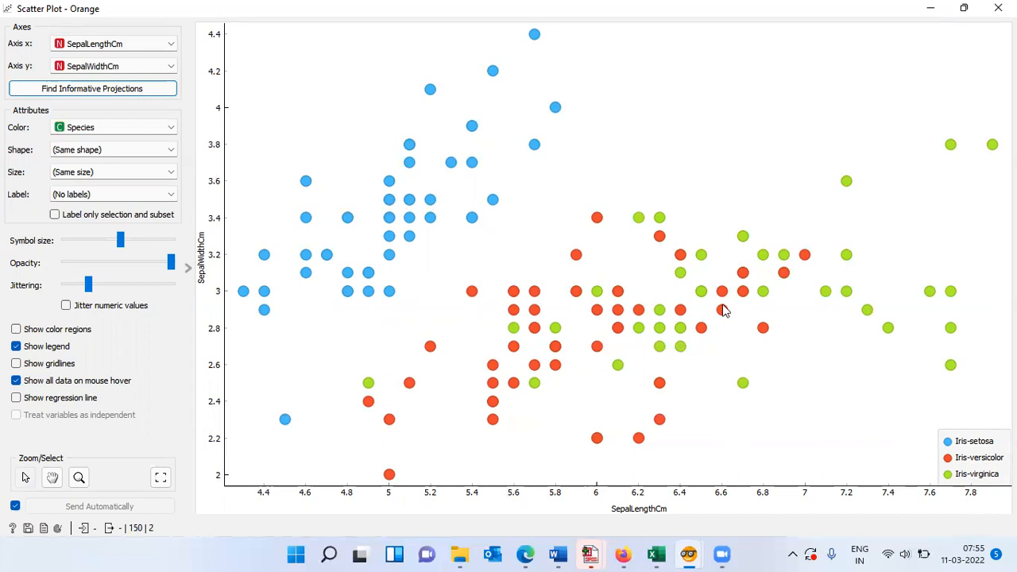
{"action": "mouse_move", "coordinate": [724, 310]}
{"action": "left_click", "coordinate": [661, 350]}
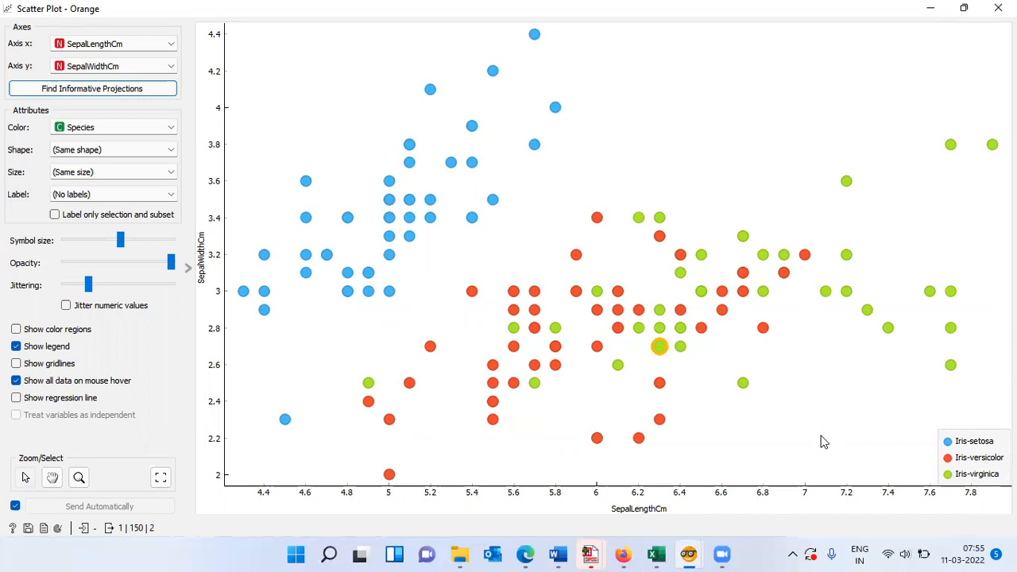
- Plot PetalLengthCm on the x axis against PetalWidthCm on the y axis, examine the species separation and close the plot
{"action": "left_click", "coordinate": [172, 44]}
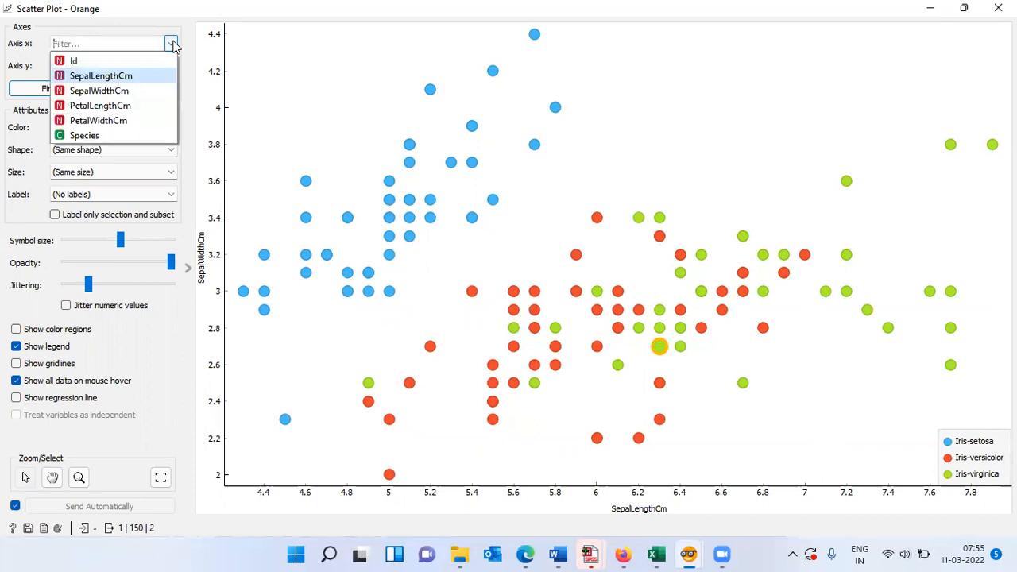
{"action": "left_click", "coordinate": [135, 105]}
{"action": "left_click", "coordinate": [171, 67]}
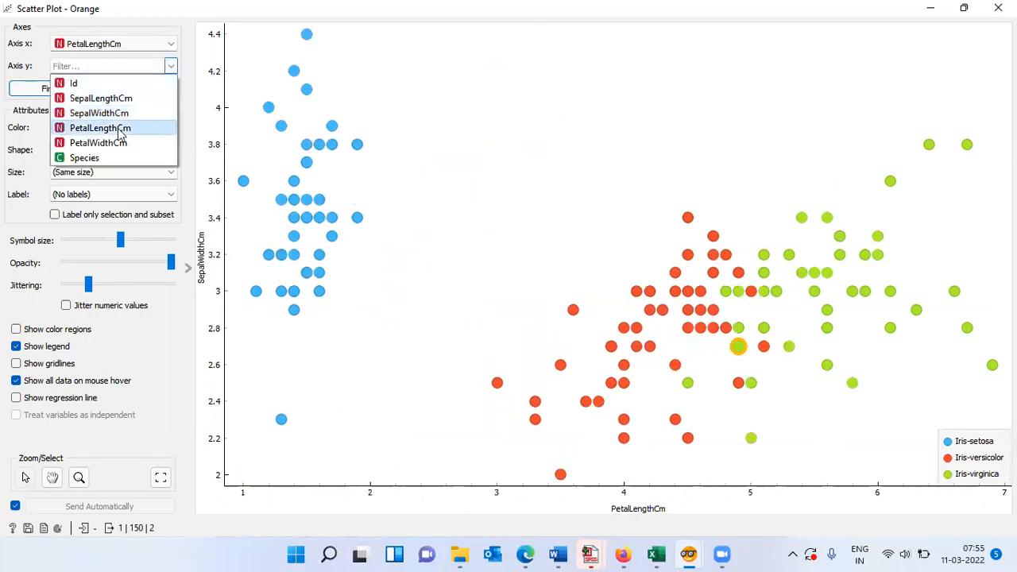
{"action": "left_click", "coordinate": [114, 150]}
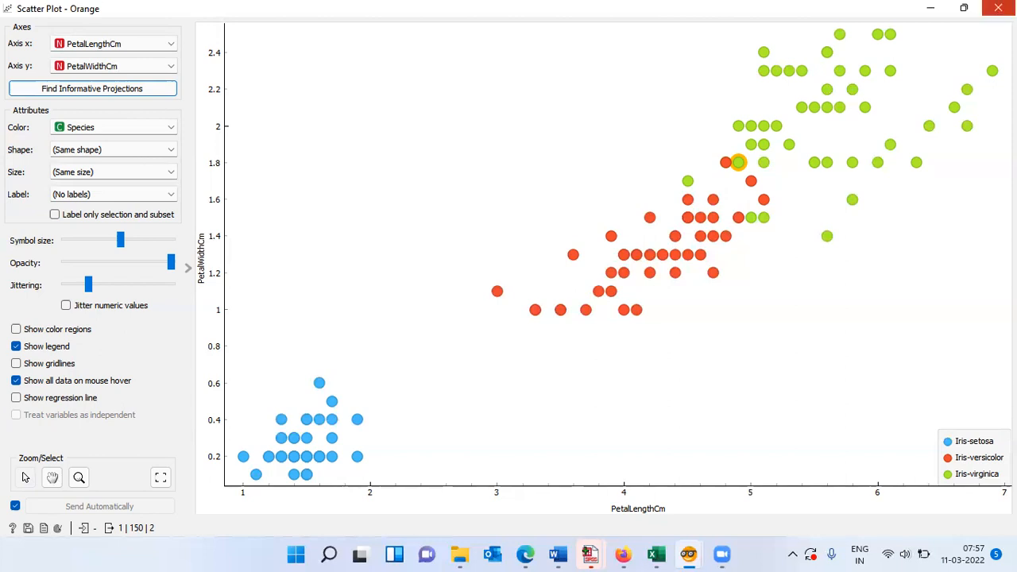
{"action": "left_click", "coordinate": [998, 8]}
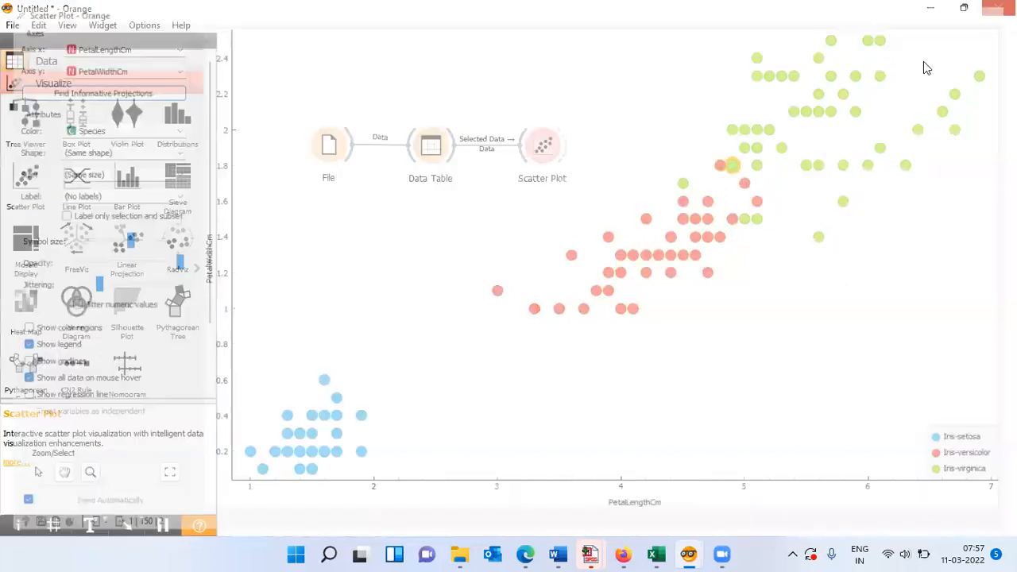